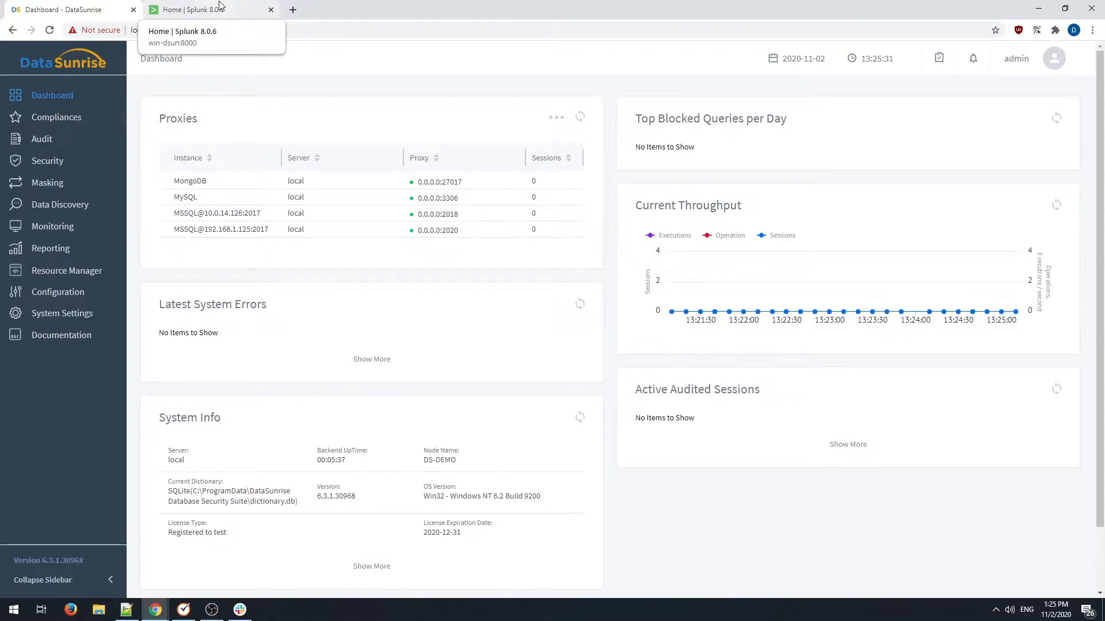
Switch to Splunk and start adding a monitored data source of the TCP / UDP type.
click(220, 6)
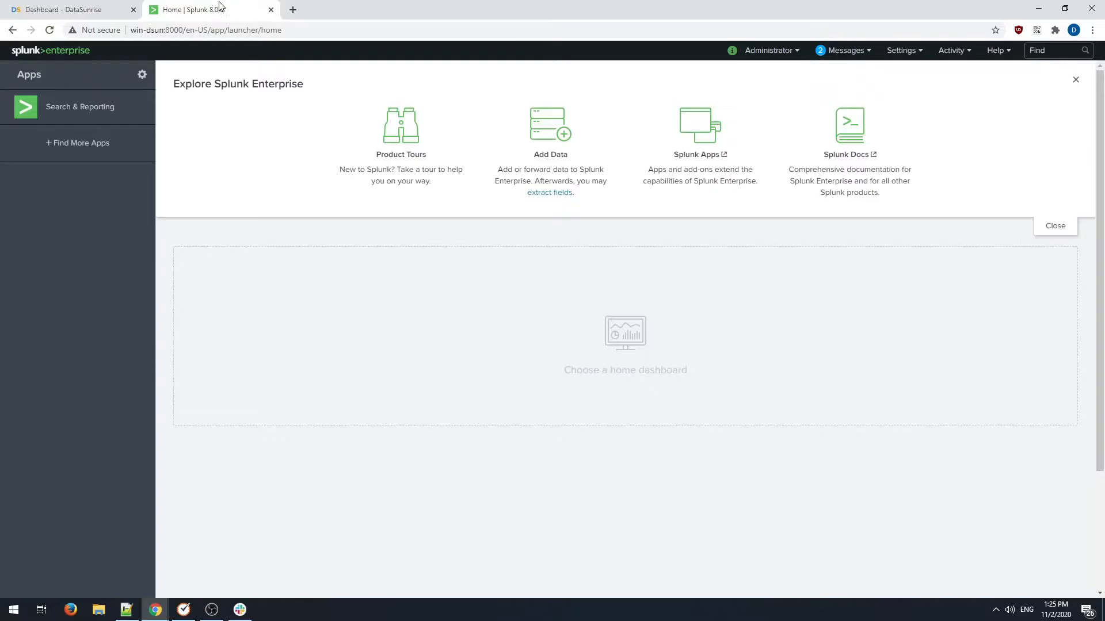
click(547, 151)
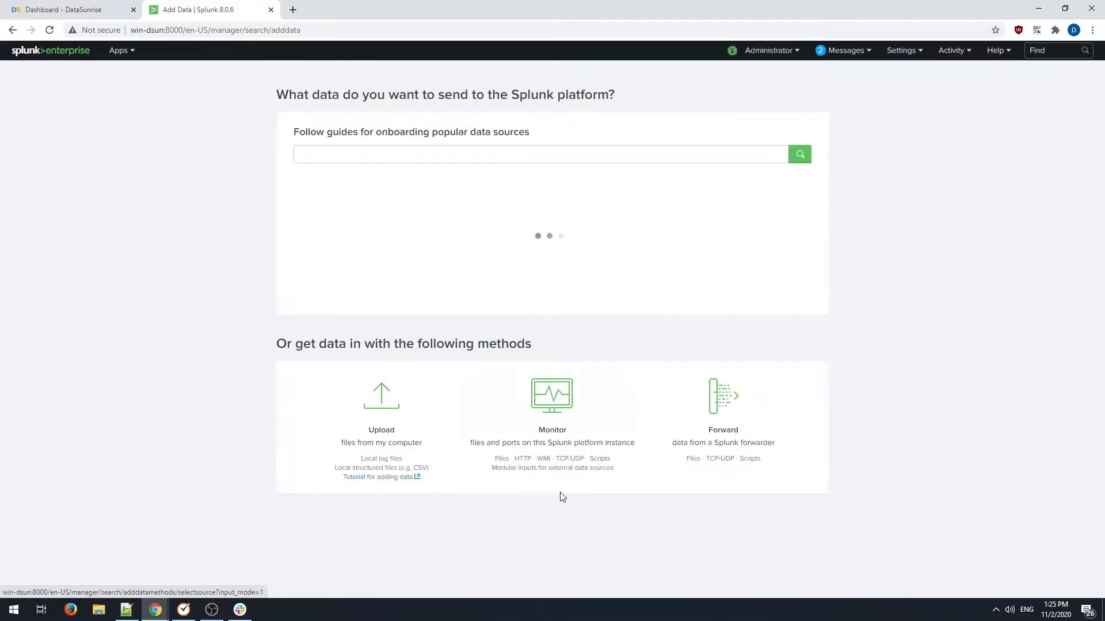
click(553, 438)
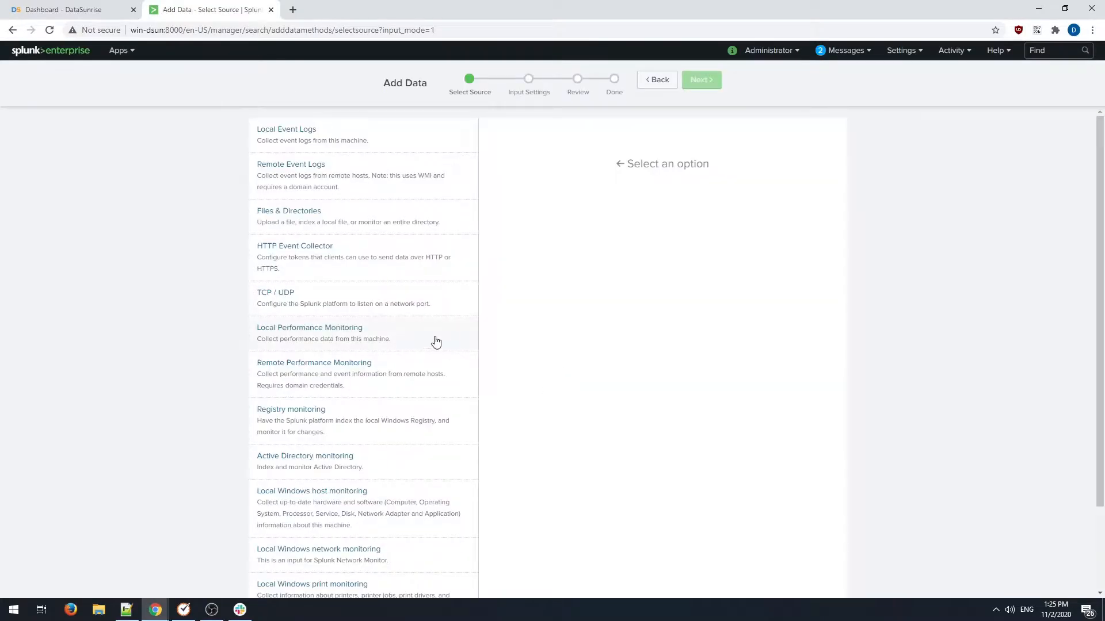
click(289, 295)
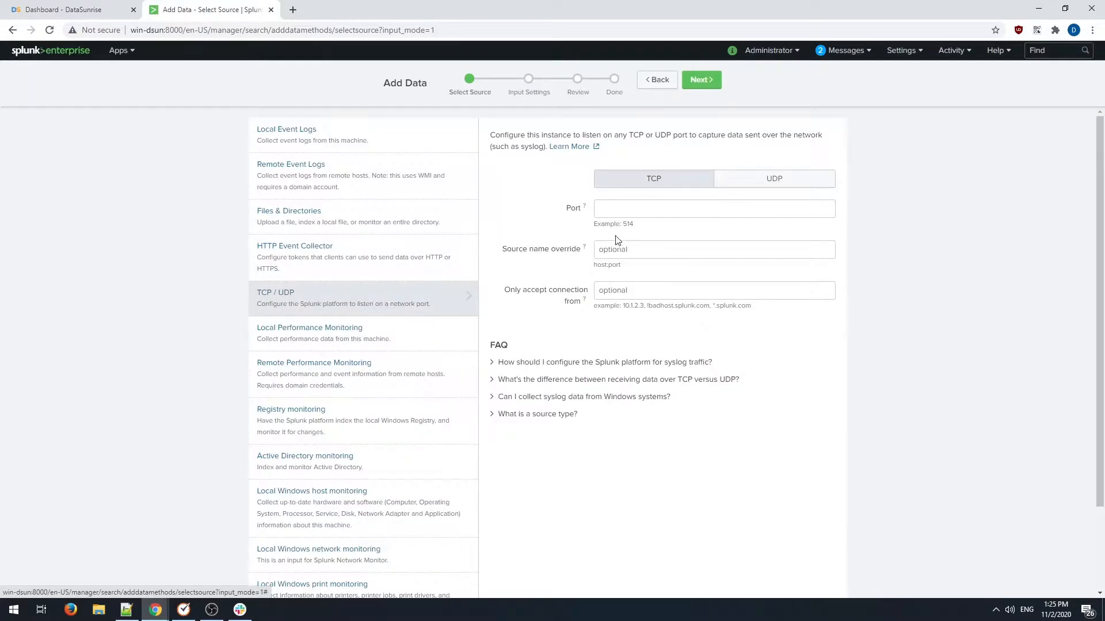
Configure the network source to listen on UDP port 525 and proceed to the input settings.
click(662, 211)
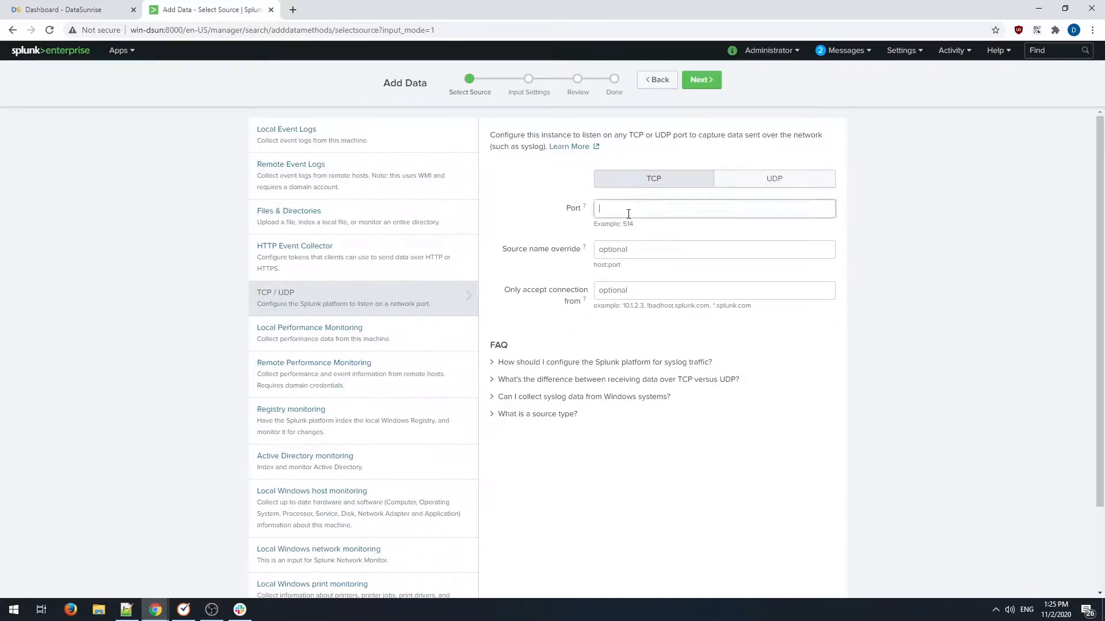
click(787, 181)
click(777, 214)
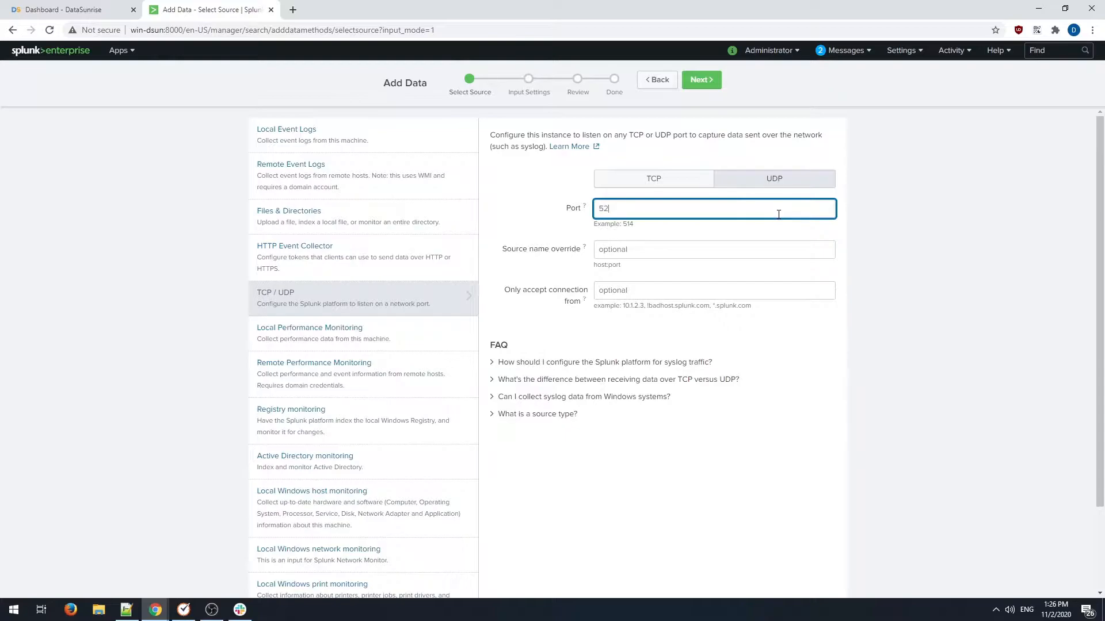
click(709, 86)
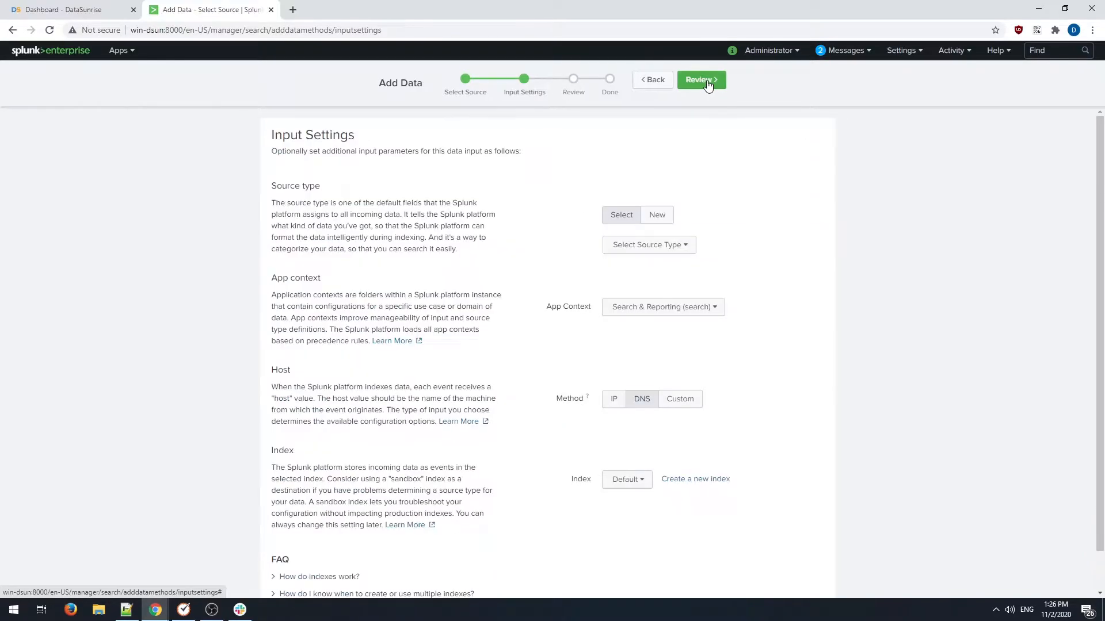
Set the input's source type to syslog from the Operating System category.
click(675, 254)
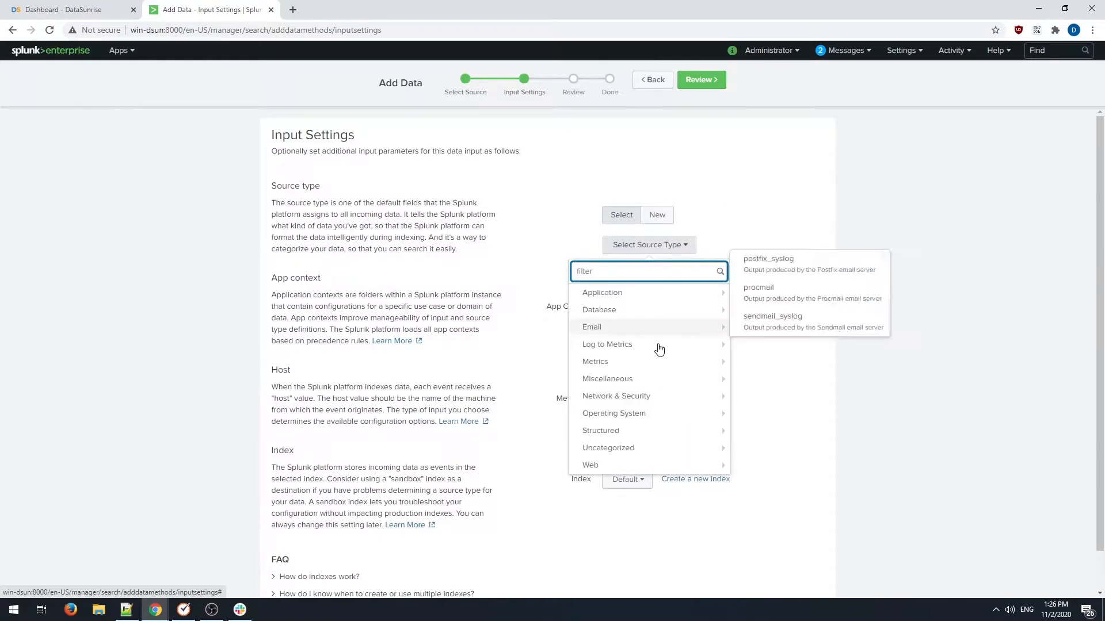
mouse_move(683, 414)
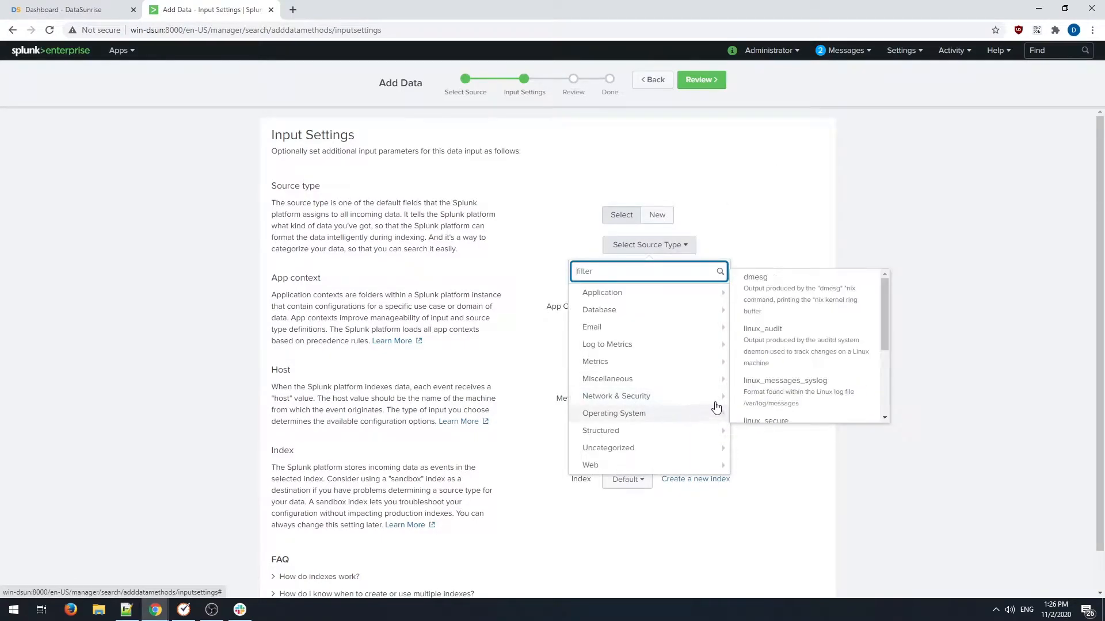
scroll(760, 408, down, 1)
scroll(759, 405, down, 2)
click(763, 363)
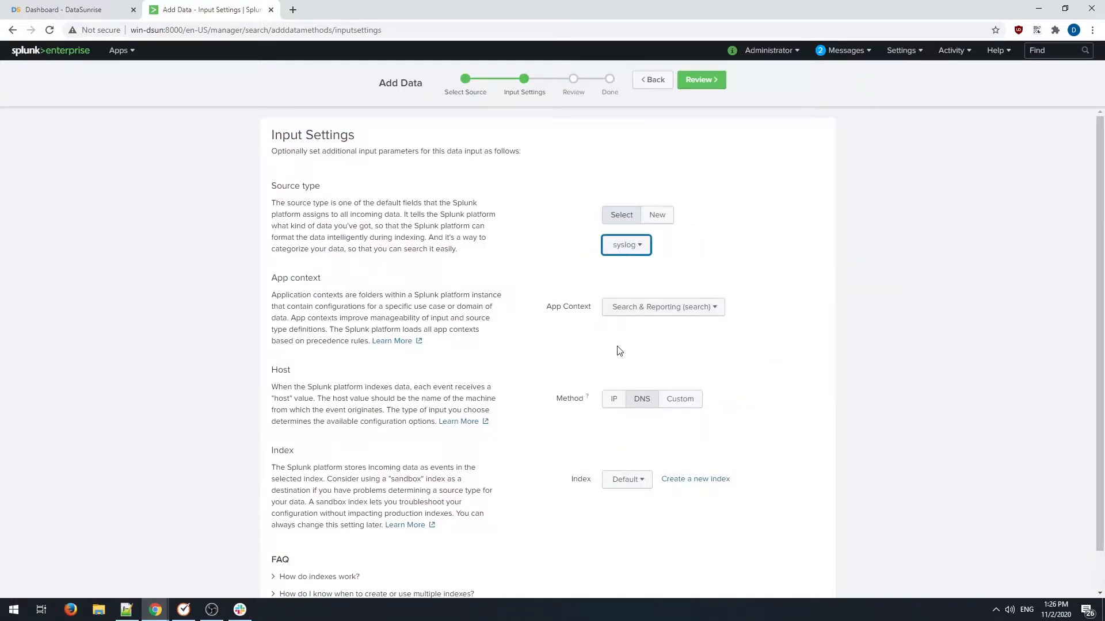
Create a new events index named dam_events_idx for this input, leaving the other index options at their defaults.
scroll(561, 337, down, 1)
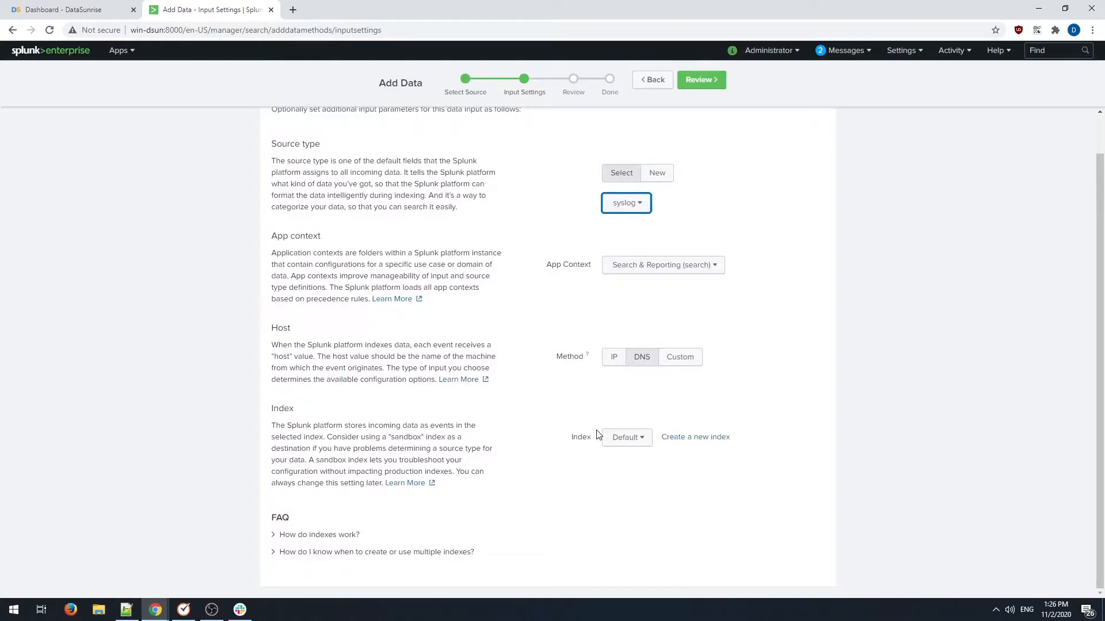
click(725, 441)
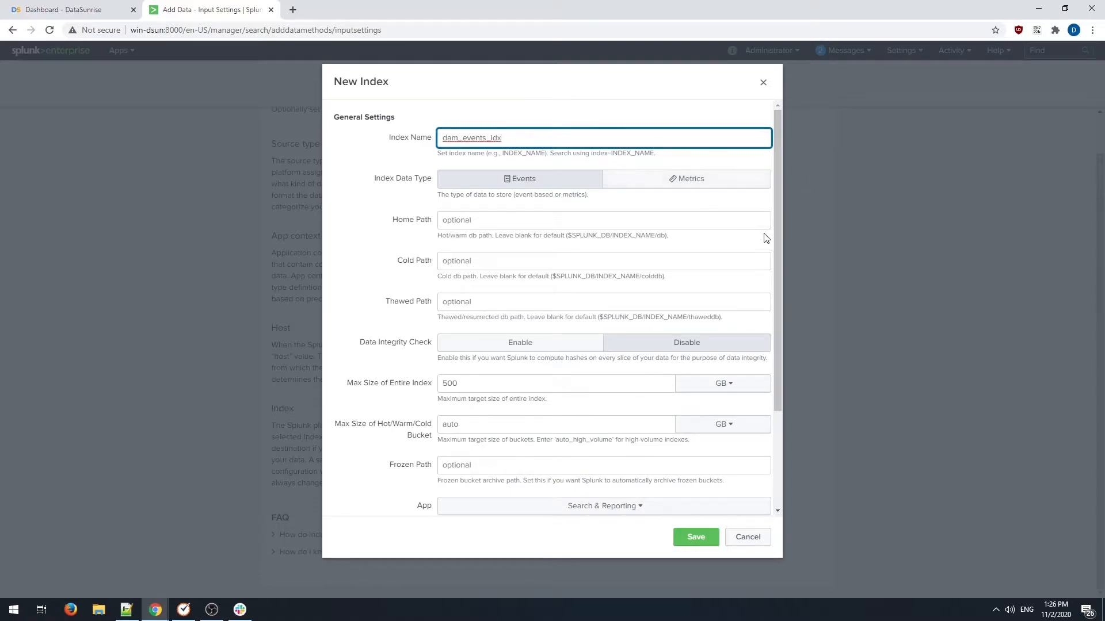
scroll(694, 506, down, 3)
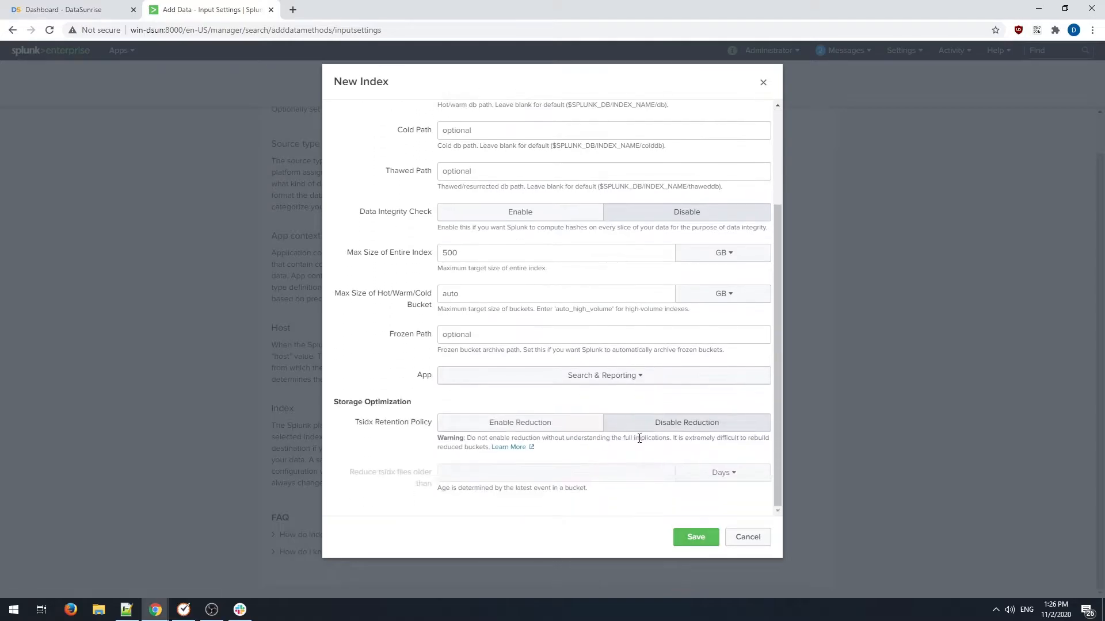
click(699, 546)
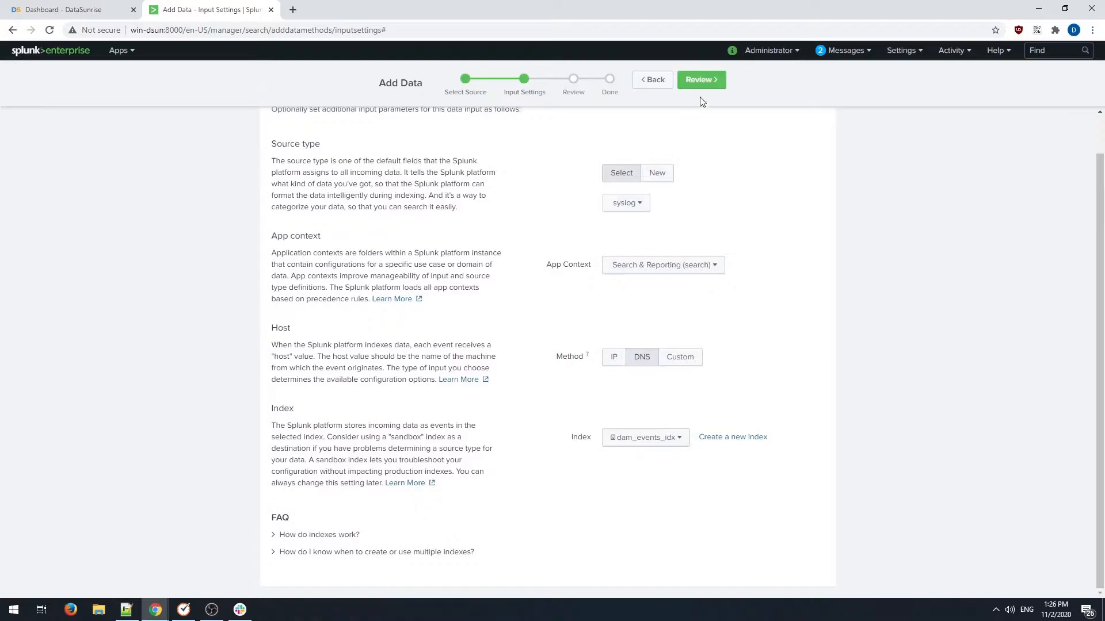
Review and submit the UDP input, and run a search for its events.
click(699, 80)
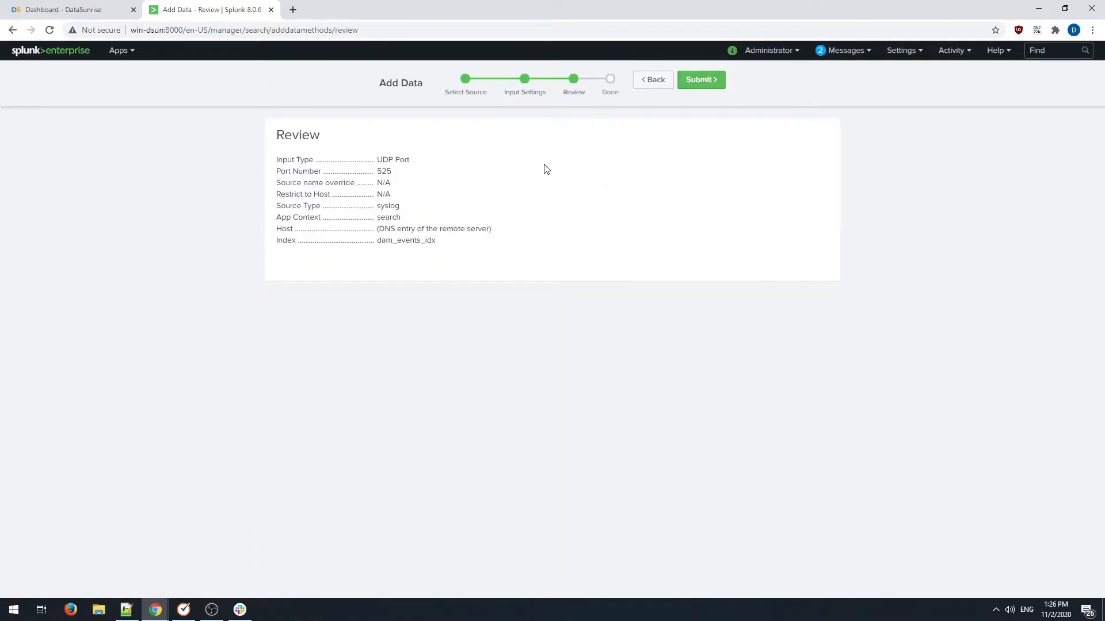
click(704, 80)
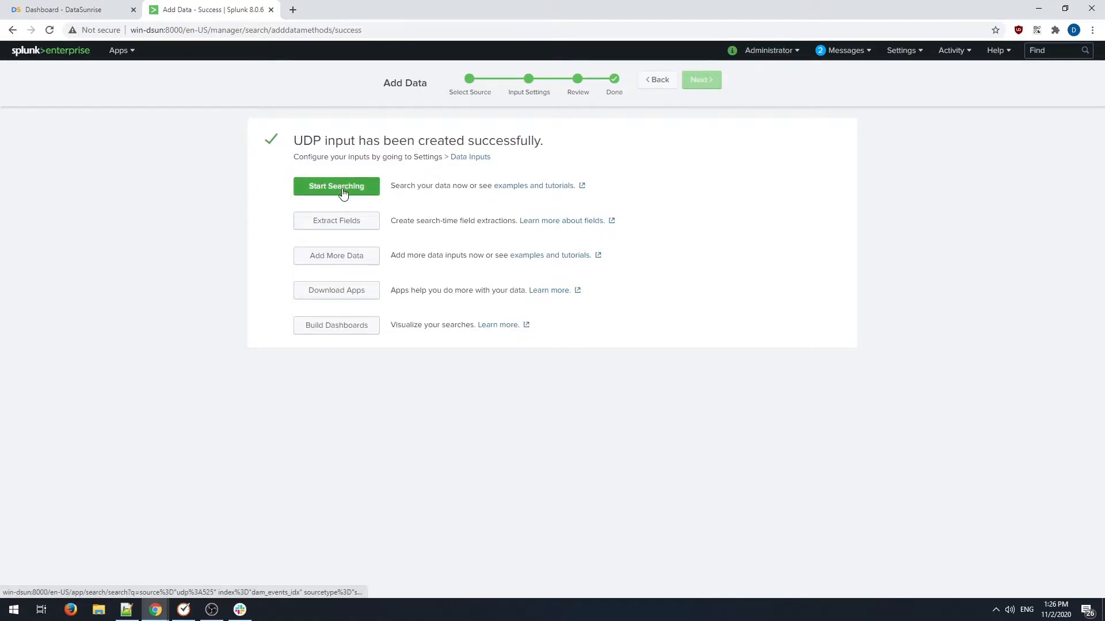
click(351, 189)
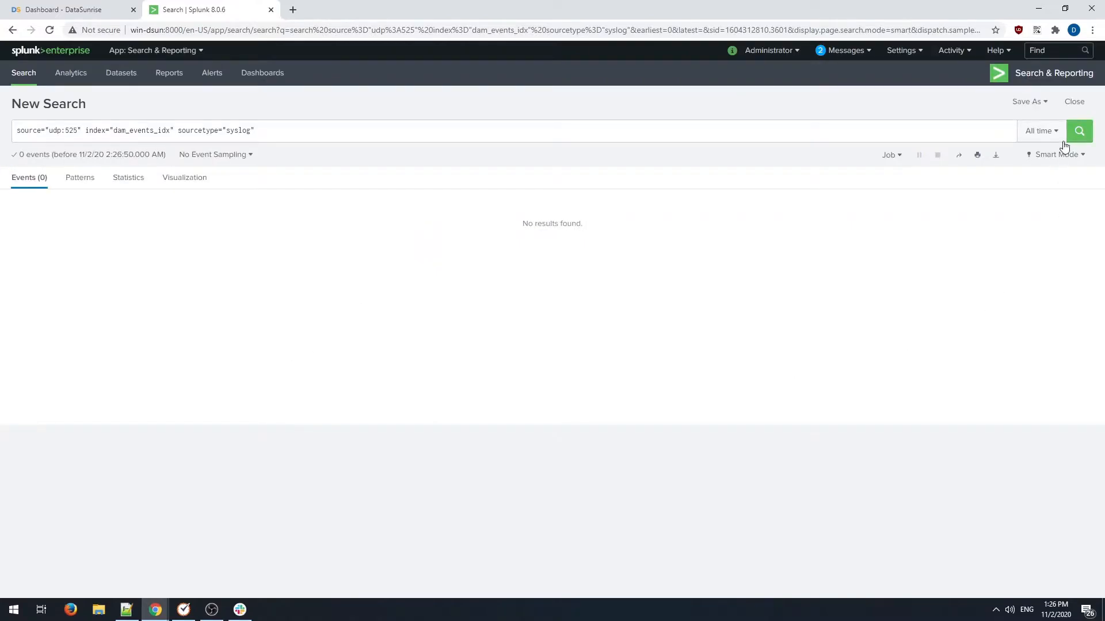
click(1081, 131)
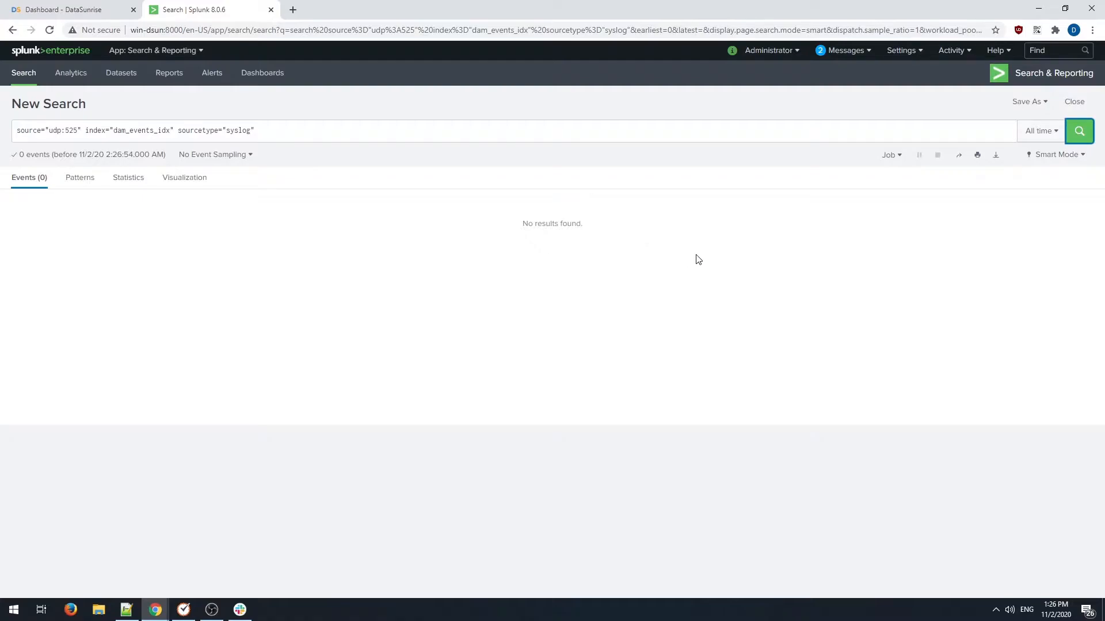
Switch to DataSunrise and open the remote server syslog settings in its configuration.
click(81, 4)
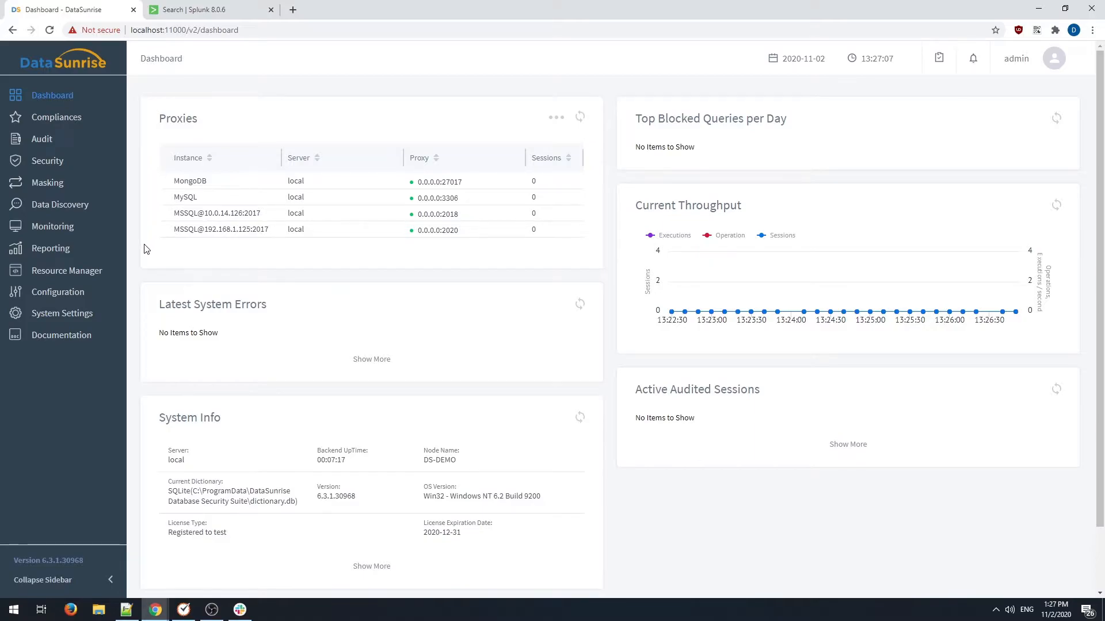
mouse_move(125, 291)
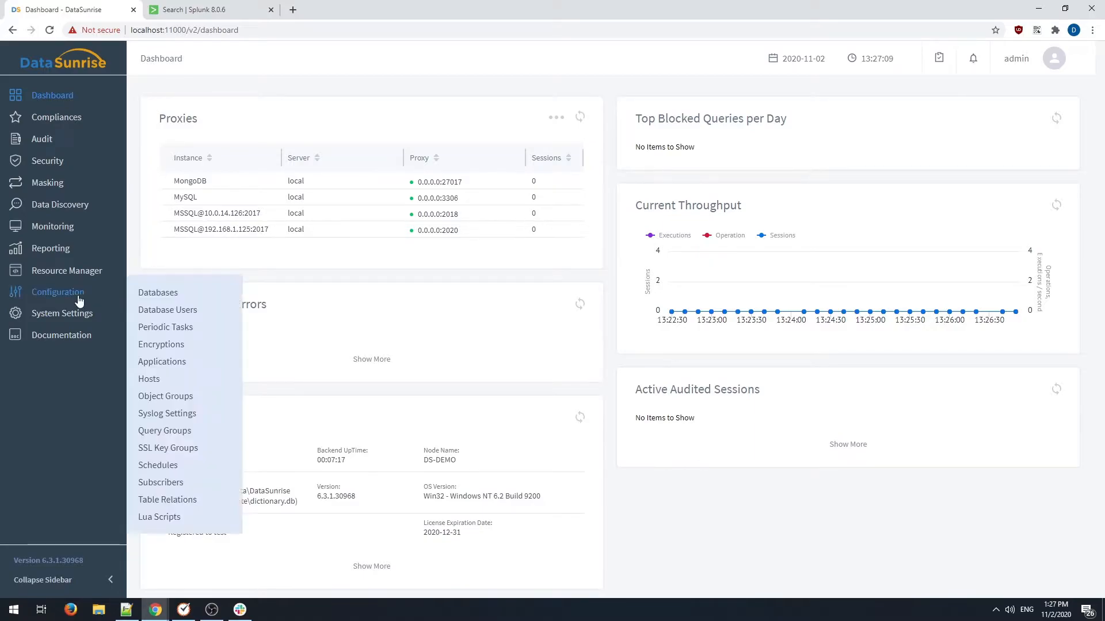
click(170, 414)
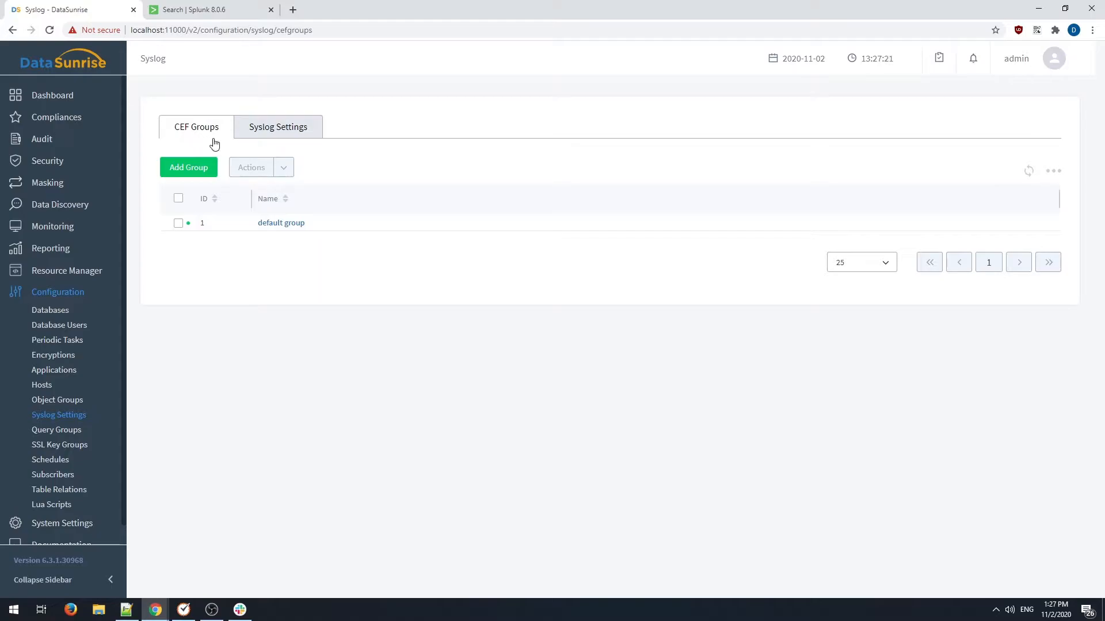
click(290, 131)
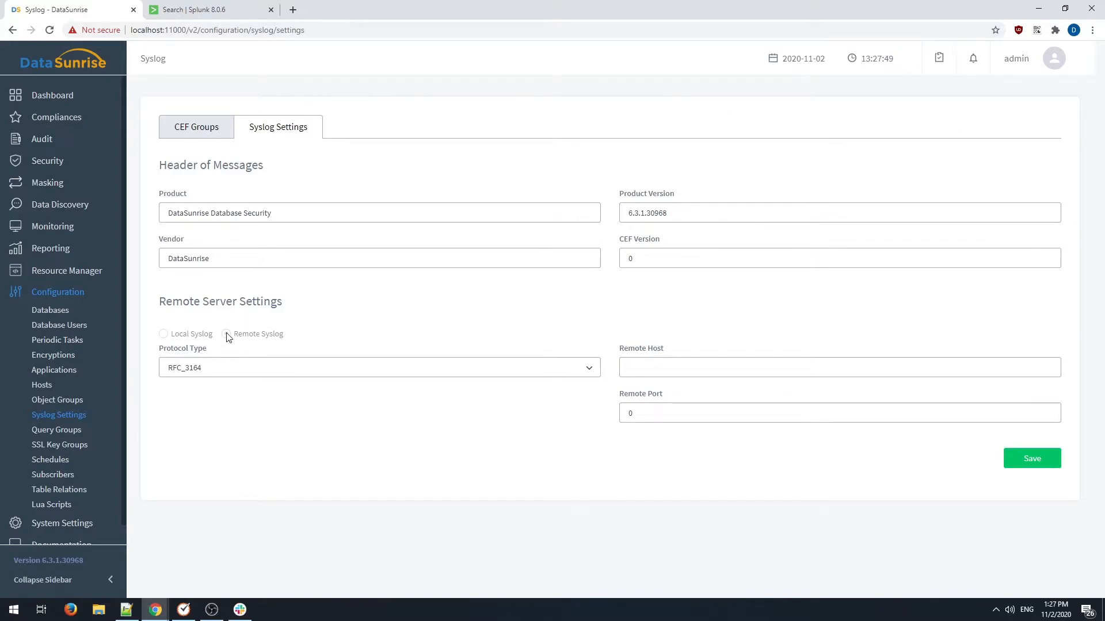
Choose RFC_3164 as the protocol type for the remote syslog server.
click(701, 369)
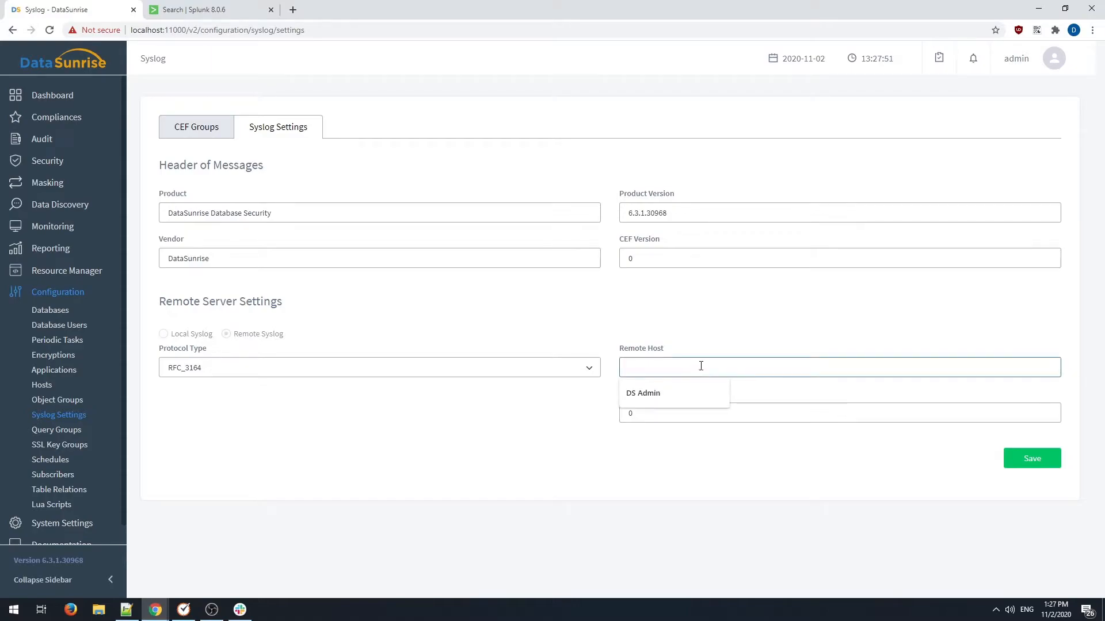
click(685, 320)
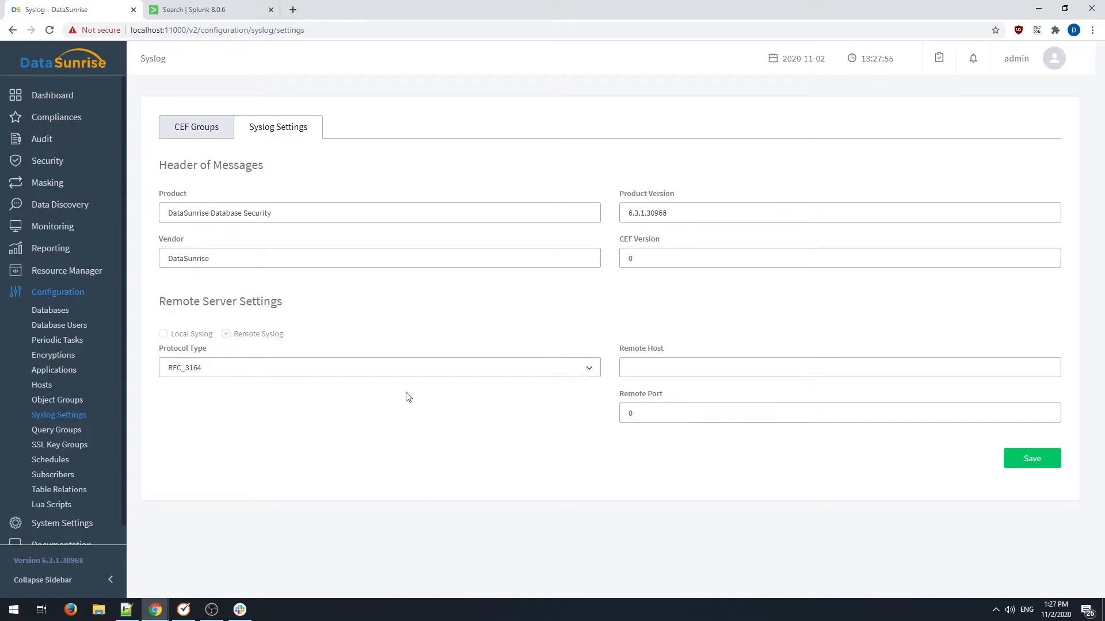
click(251, 375)
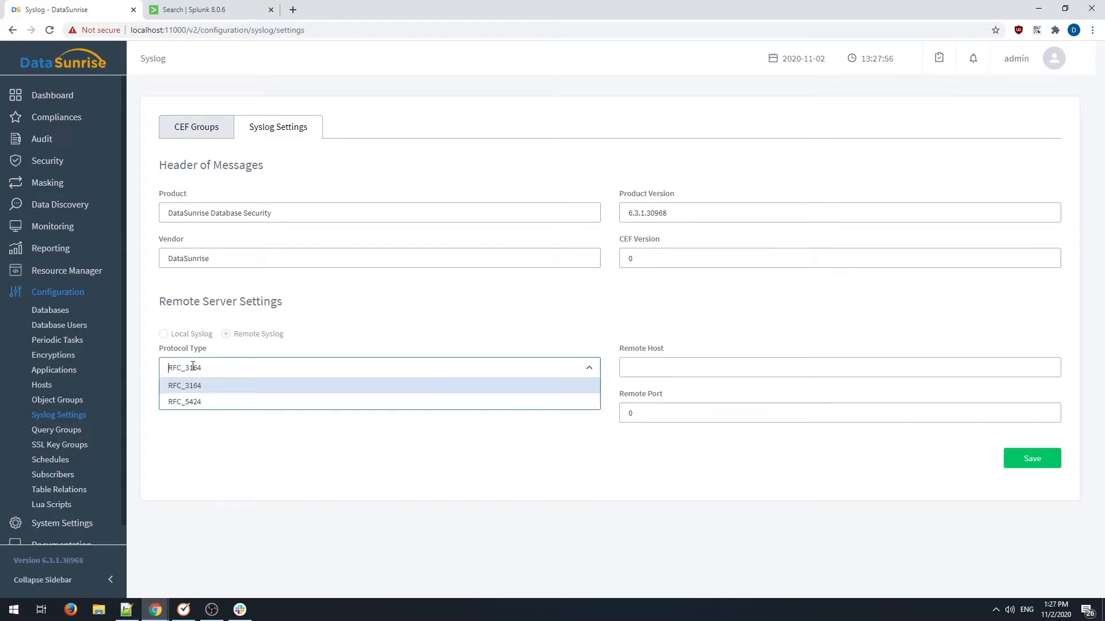
click(216, 390)
Set the remote host to win-dsun and the remote port to 525, and save the syslog settings.
click(684, 369)
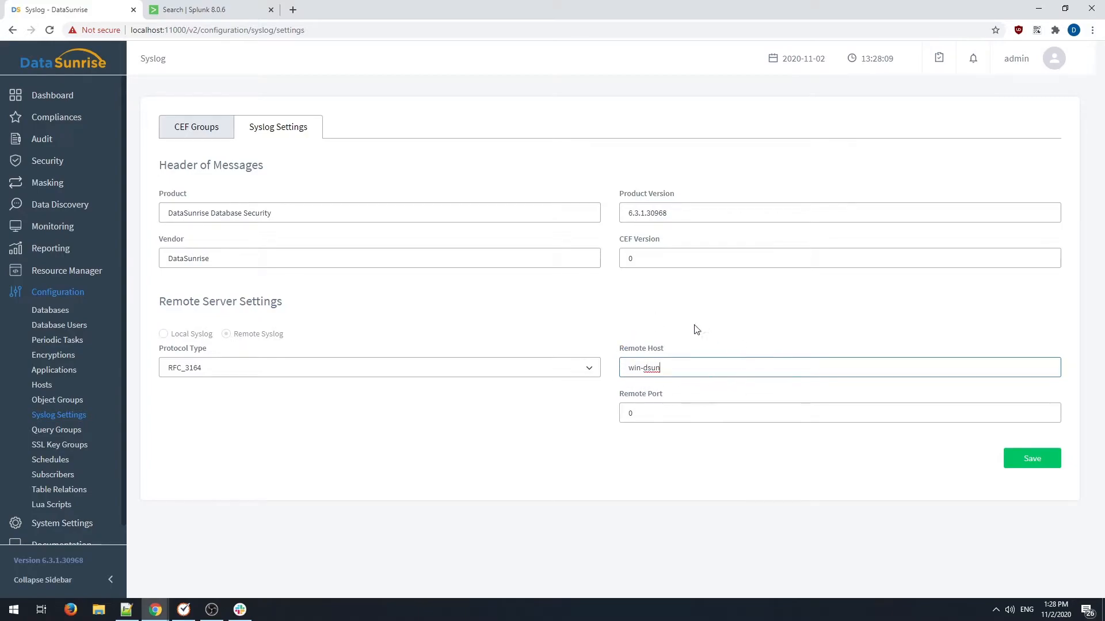
key(Tab)
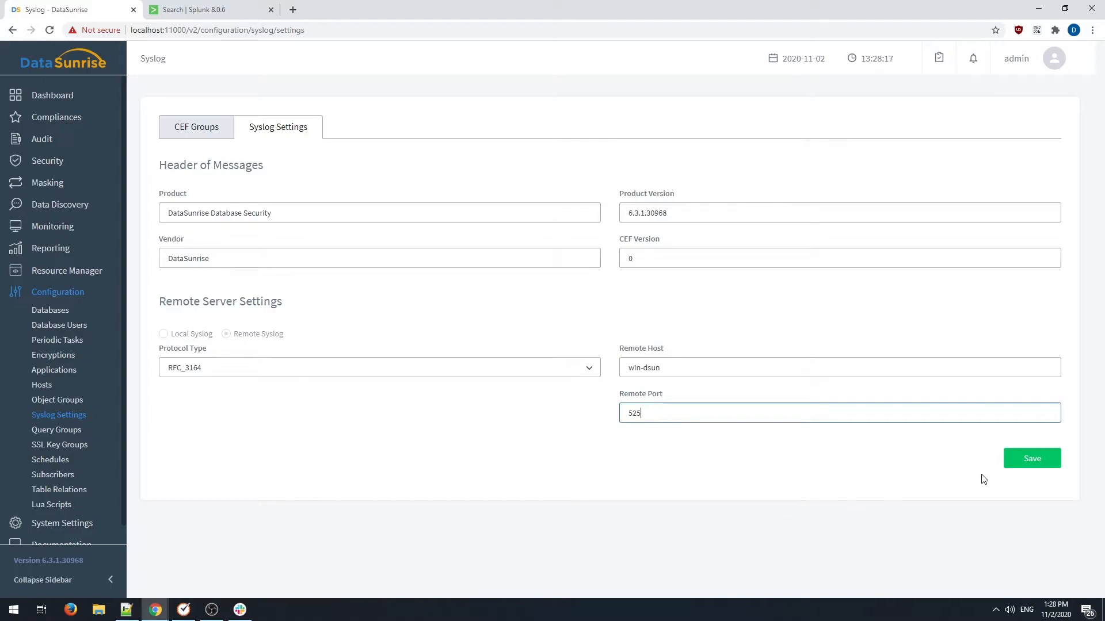
drag(641, 415, 618, 420)
click(634, 416)
drag(648, 414, 609, 417)
click(719, 449)
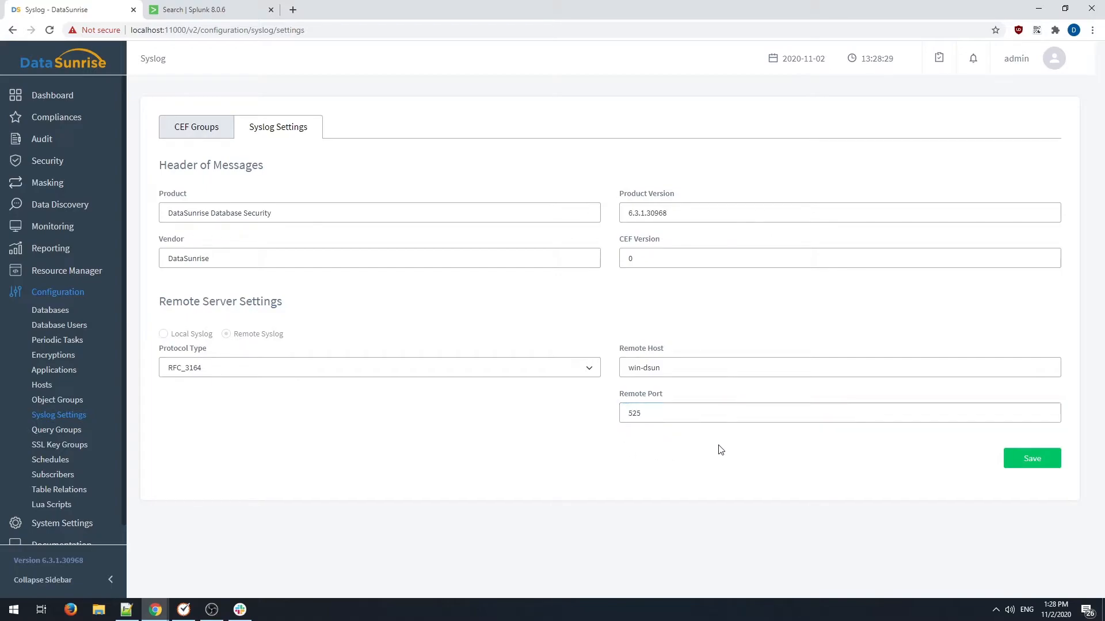
click(1031, 461)
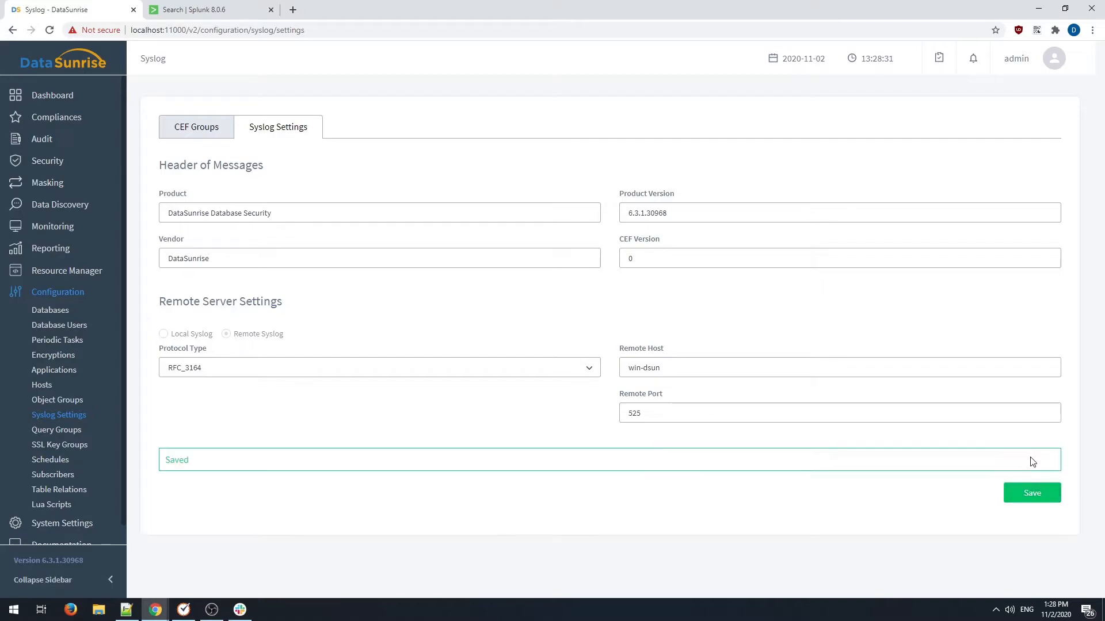
Examine the members of the default CEF group and open the Operation Open item to inspect its CEF format.
click(209, 131)
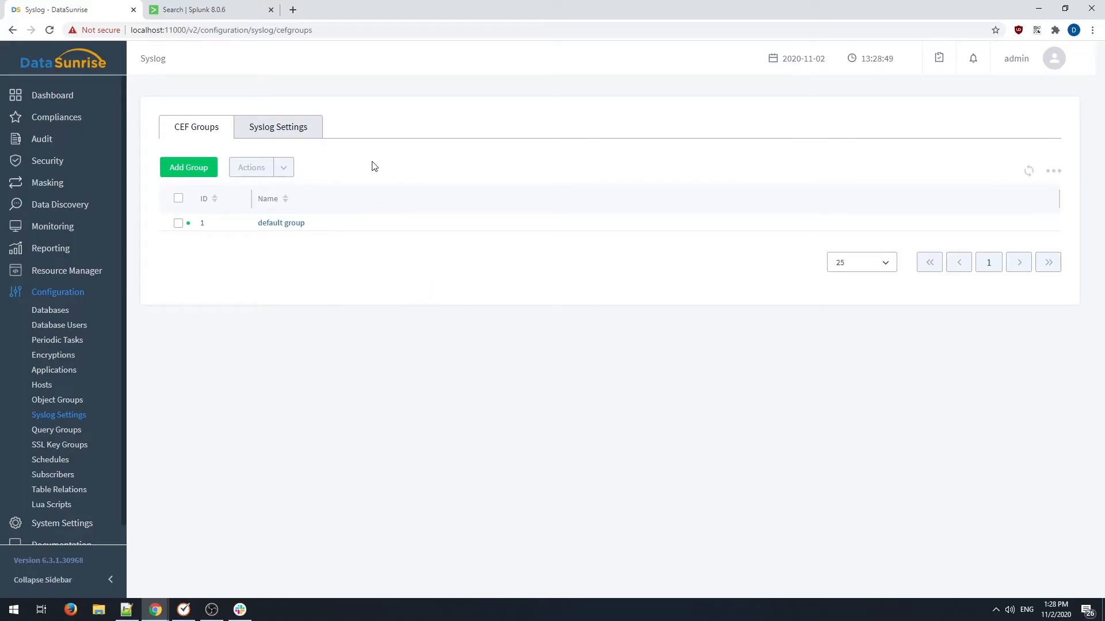
click(289, 229)
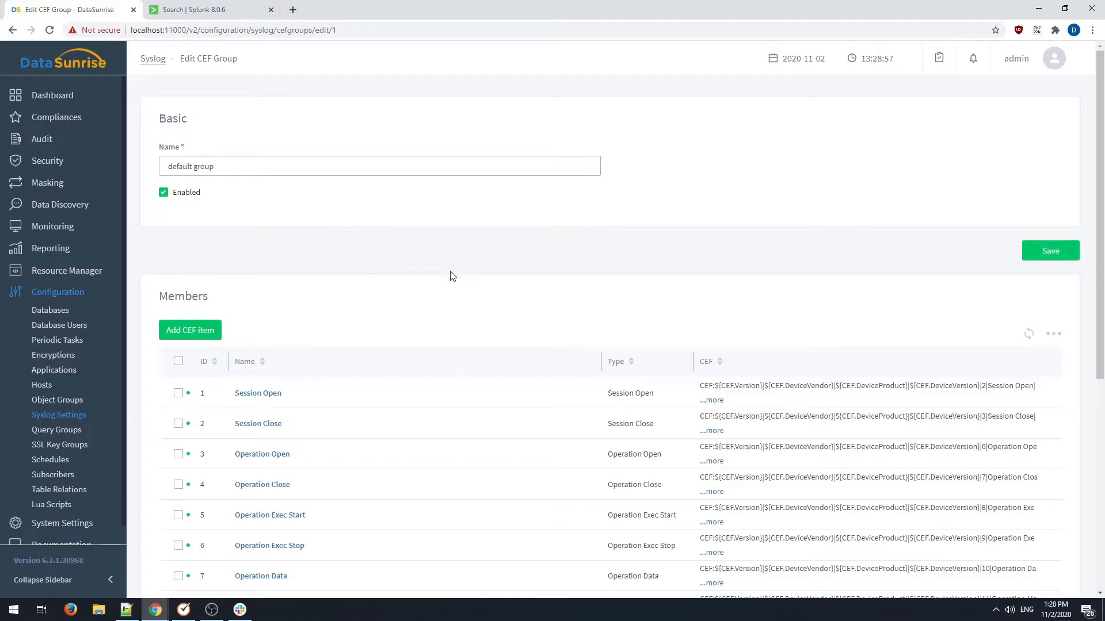
scroll(508, 282, down, 3)
scroll(508, 286, down, 1)
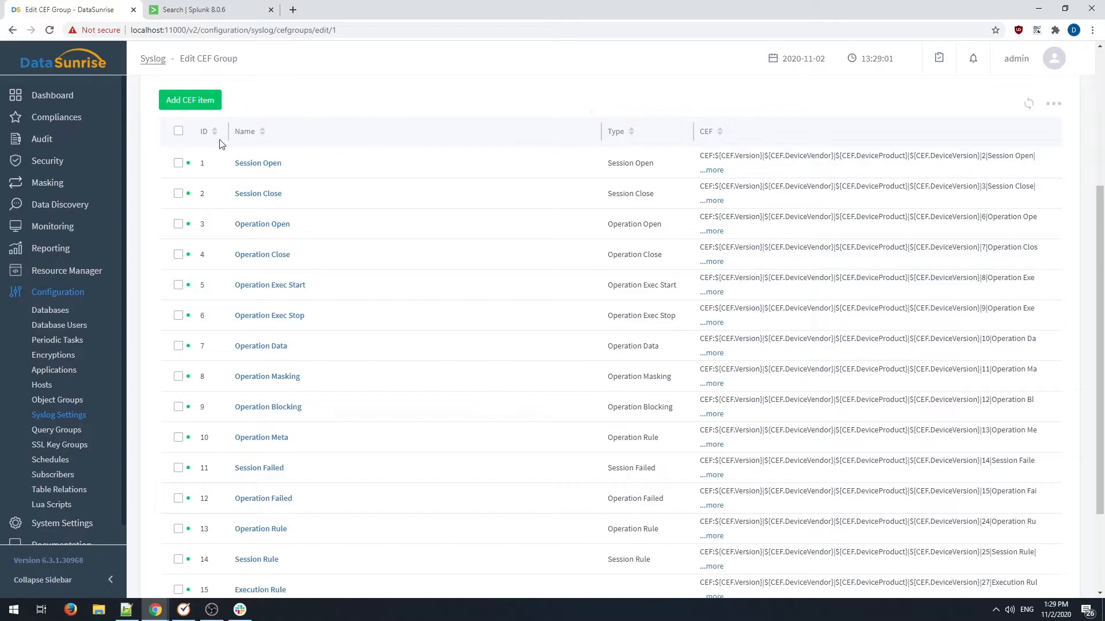
scroll(173, 443, down, 2)
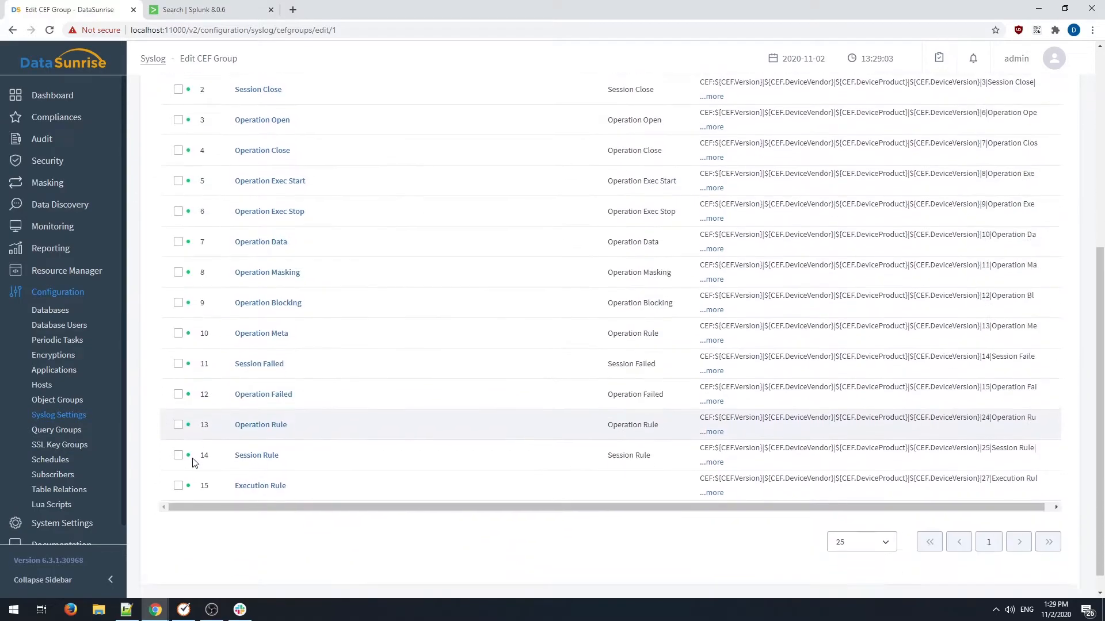
scroll(978, 546, up, 3)
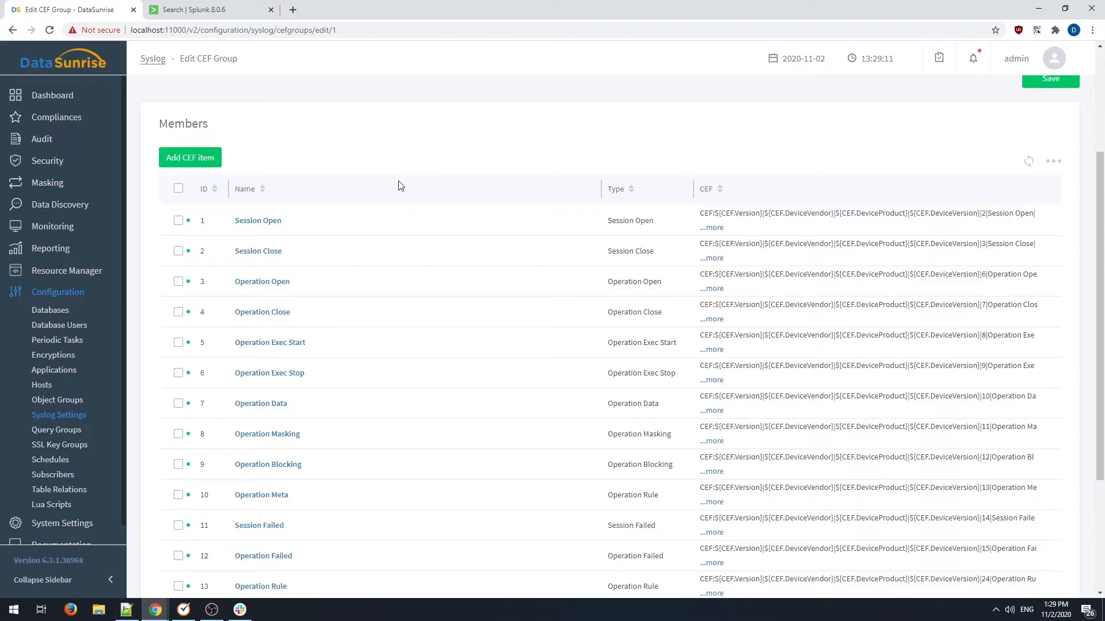
click(274, 283)
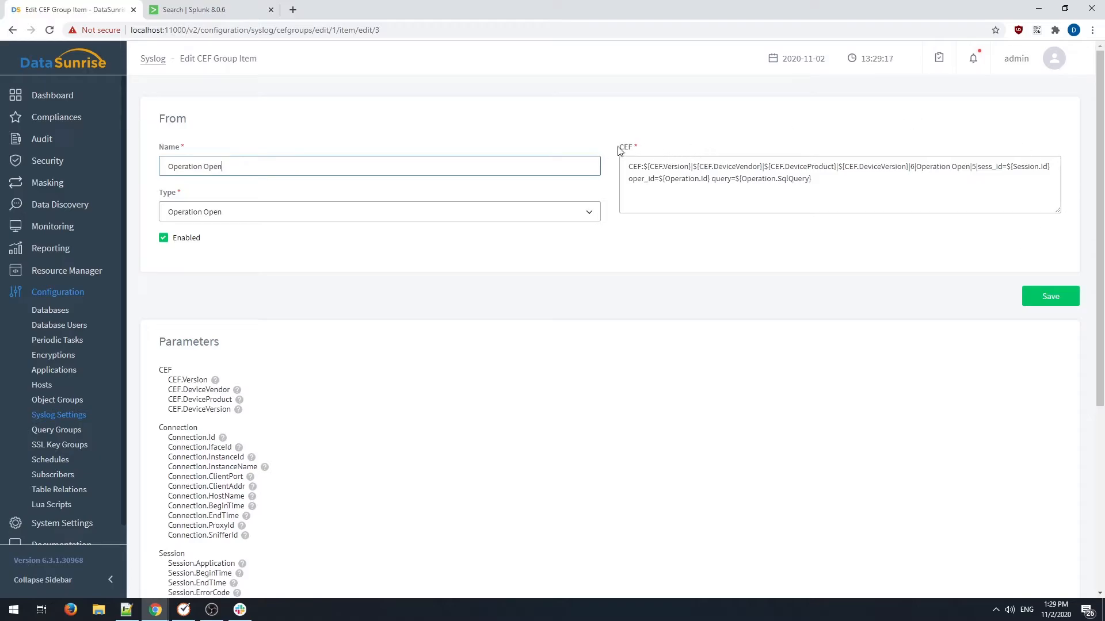
Copy the full CEF string of the Operation Open item and return to the list of CEF groups.
drag(829, 182, 626, 168)
key(ctrl+c)
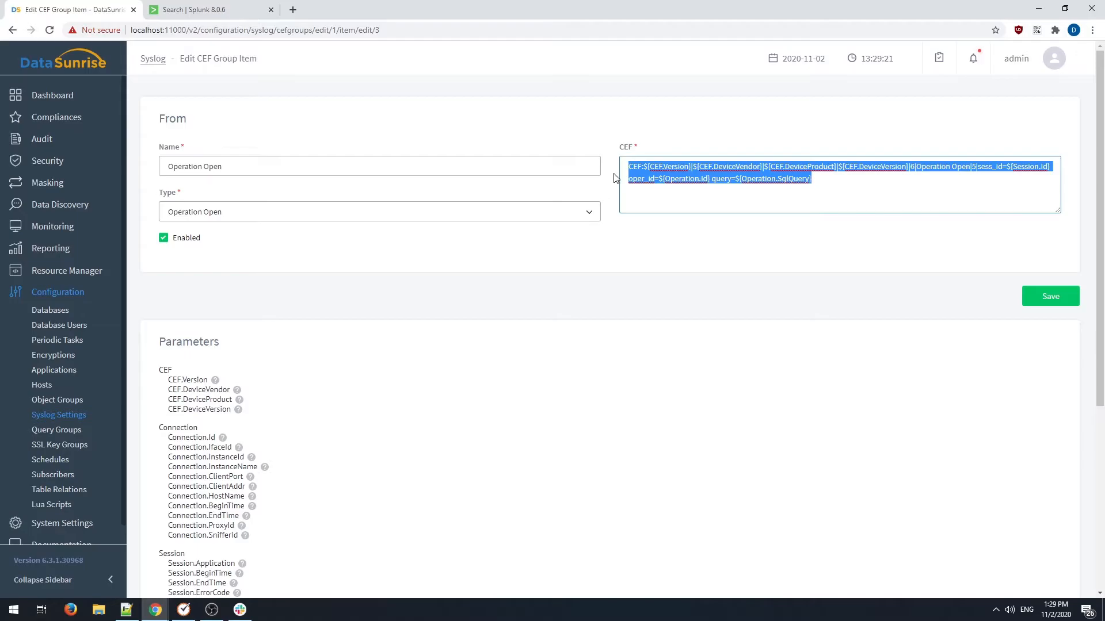
click(567, 260)
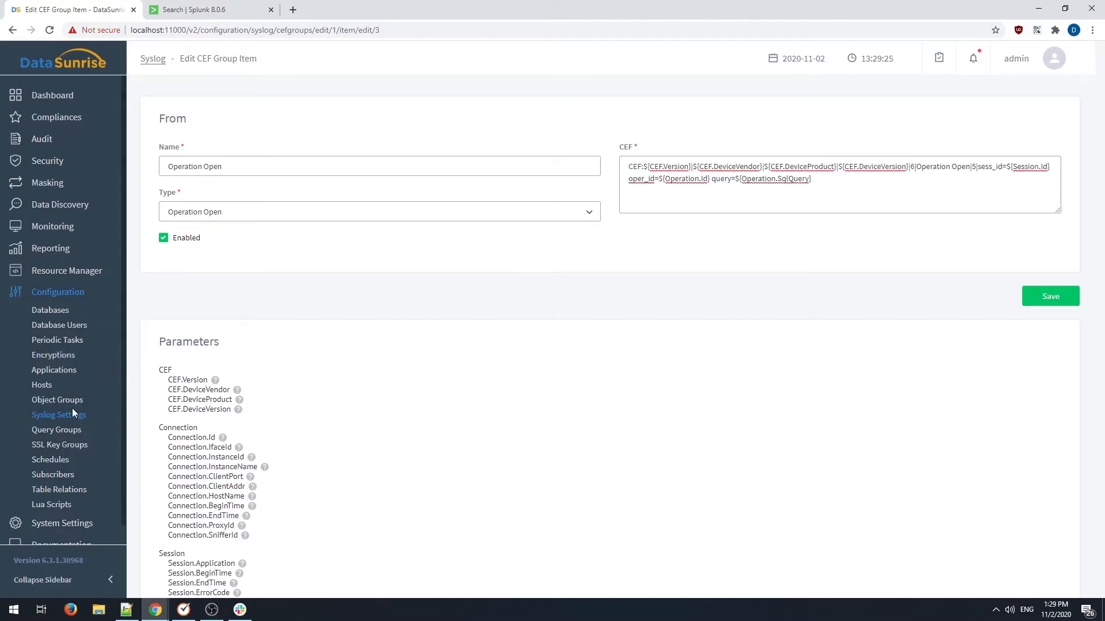
click(154, 59)
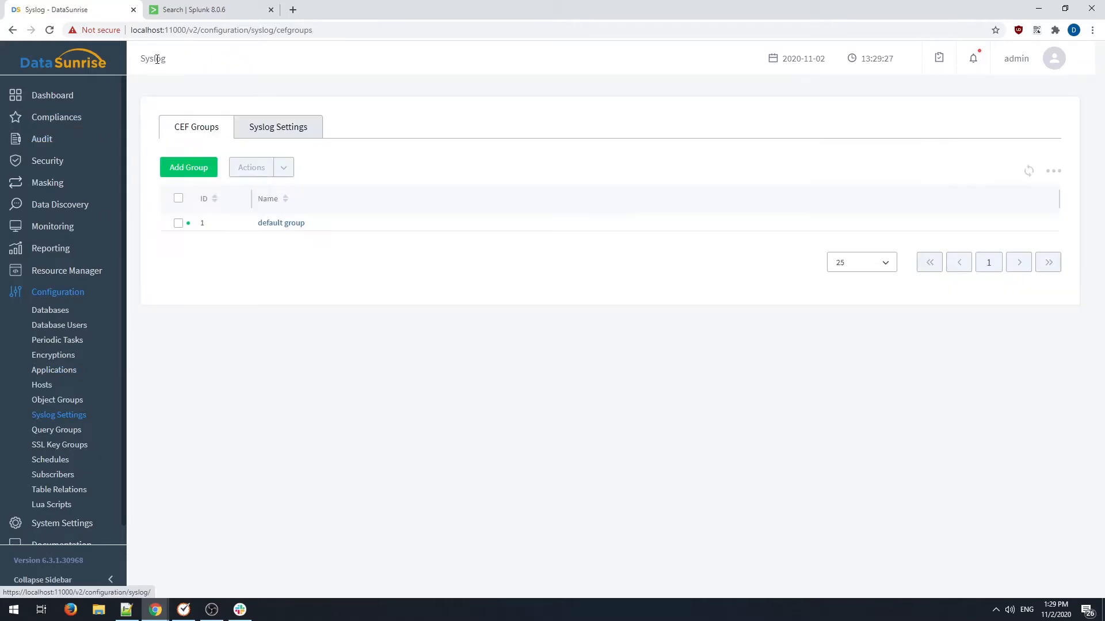
Create and save a new enabled CEF group named DAM.
click(190, 170)
click(210, 166)
text(DAM)
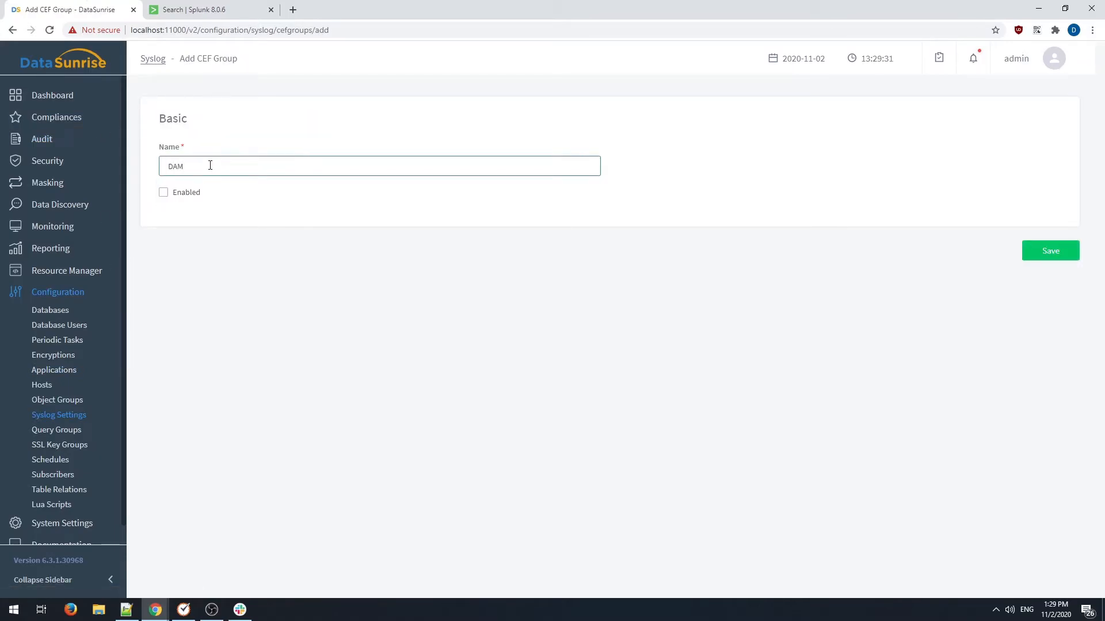
click(179, 192)
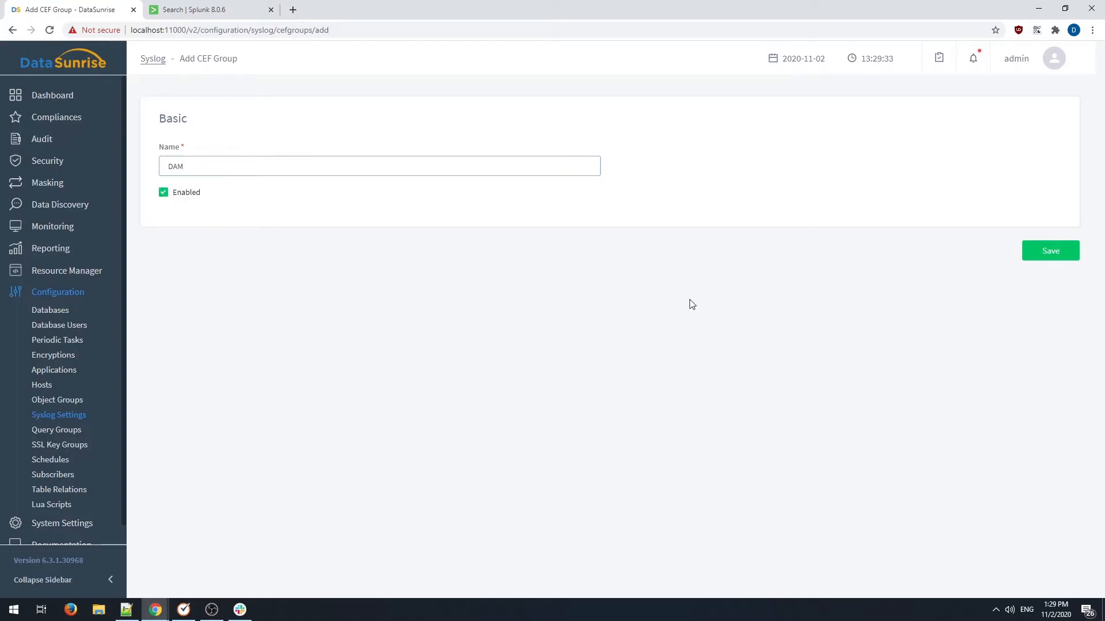
click(1054, 253)
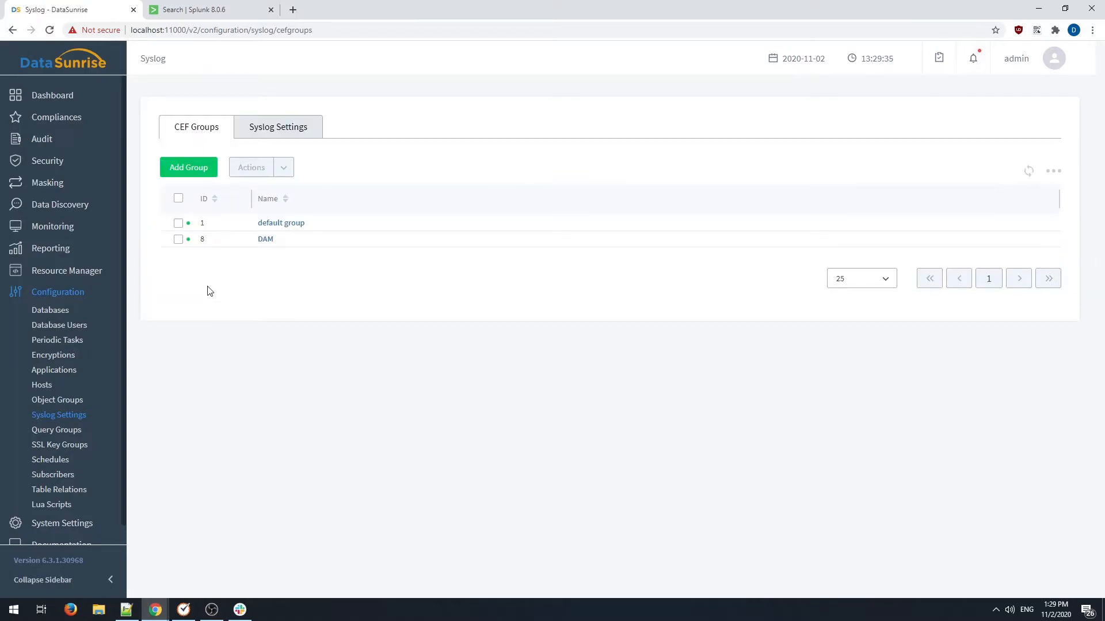
Start a new CEF item in the DAM group and set its type to Operation Open.
click(265, 242)
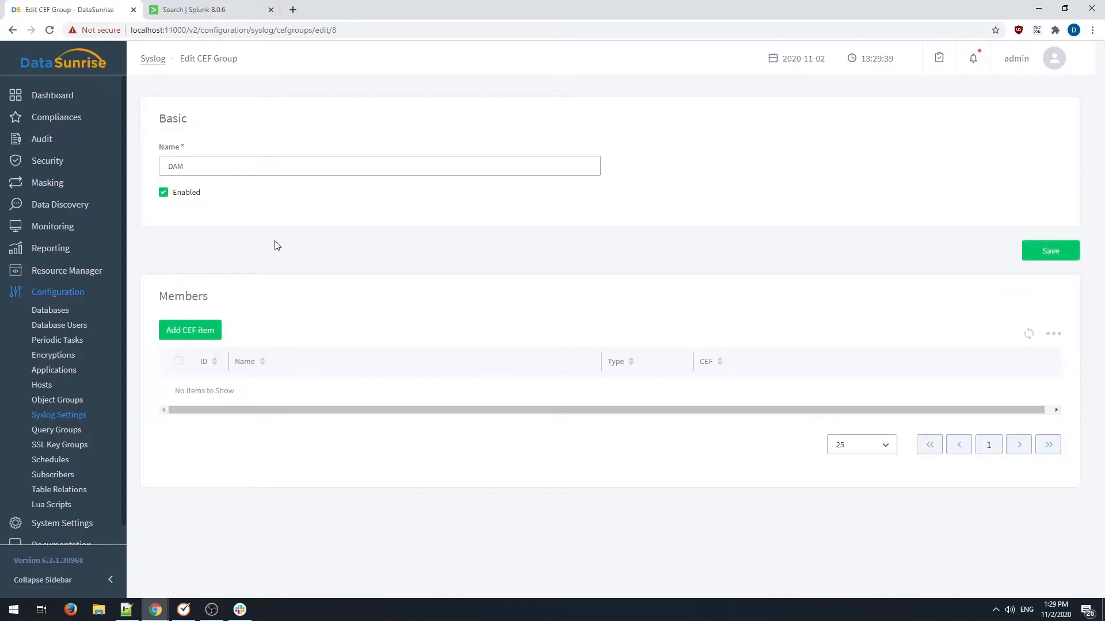
click(195, 332)
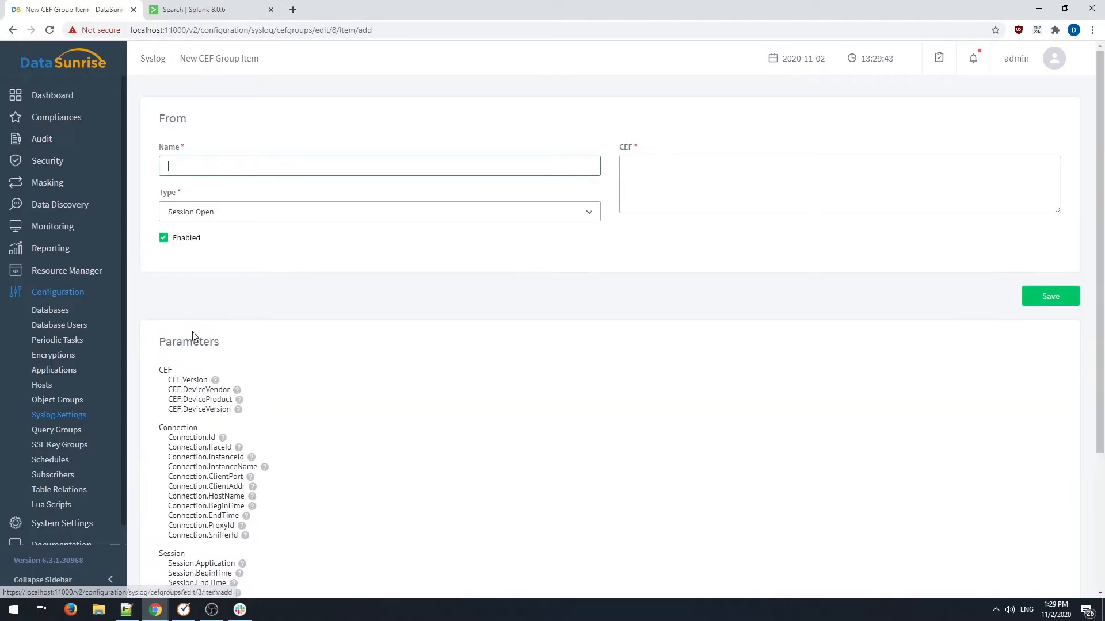
click(379, 214)
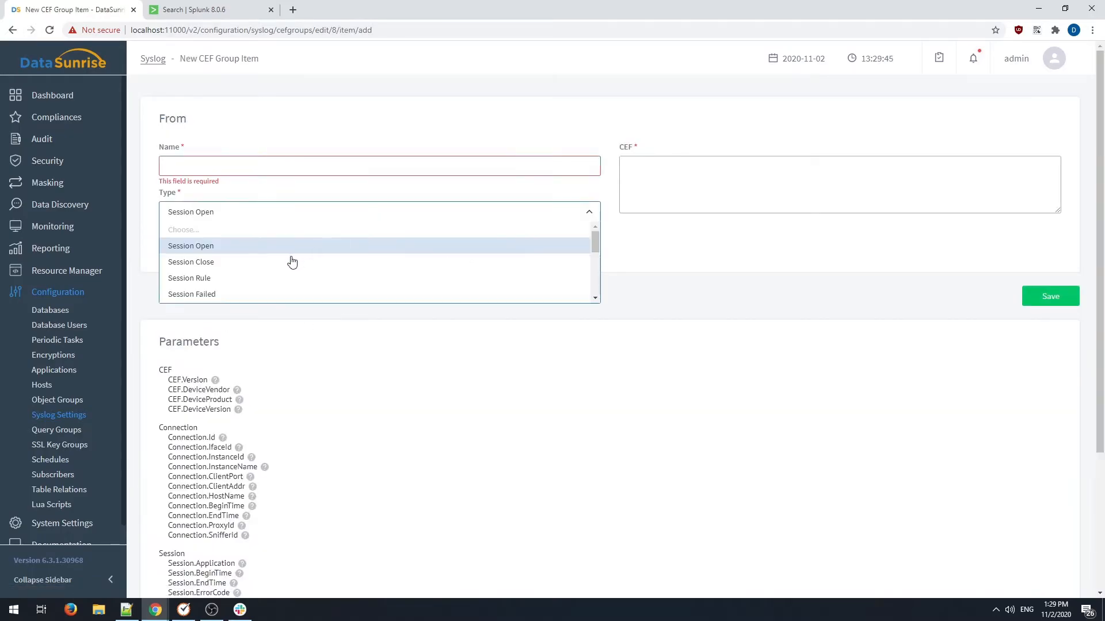
scroll(261, 262, down, 3)
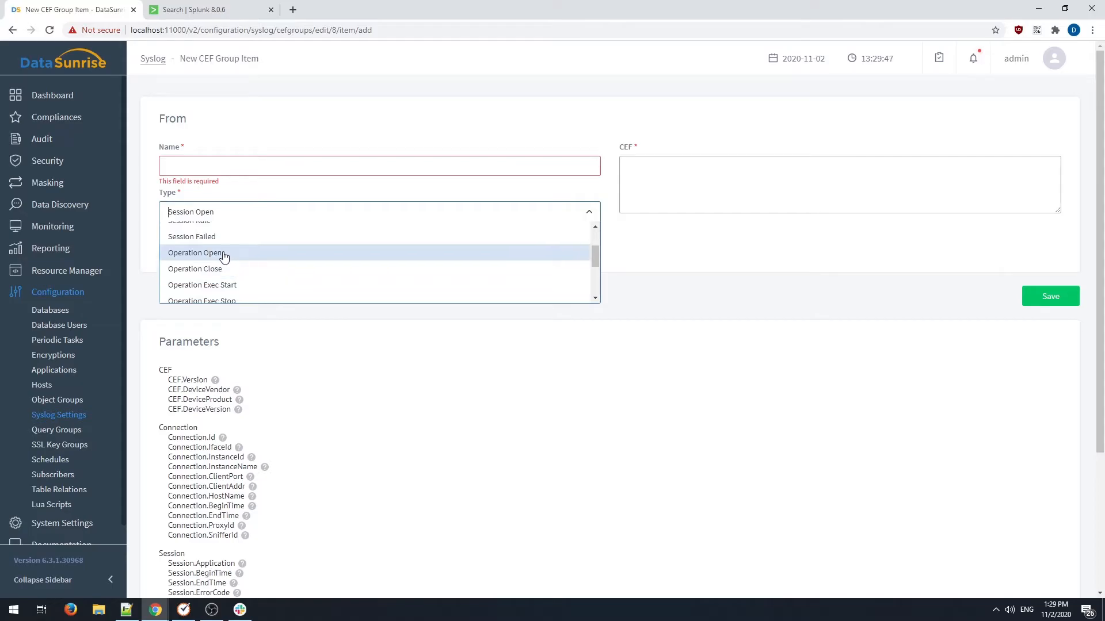
click(233, 253)
Paste the copied string as the new item's CEF format and name the item audit_event.
click(688, 180)
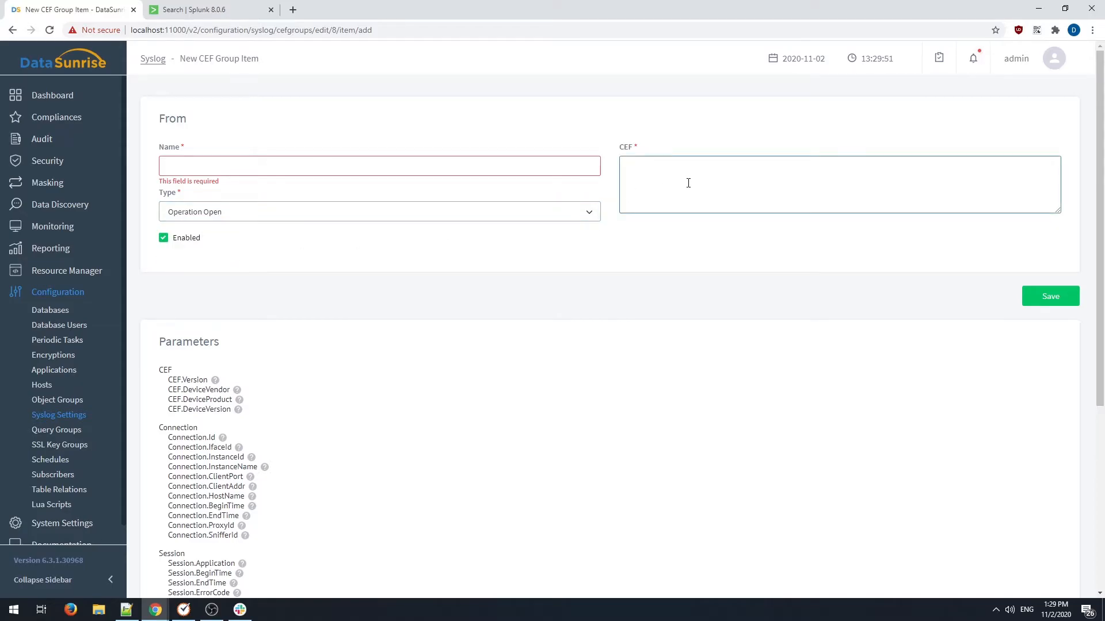
key(ctrl+v)
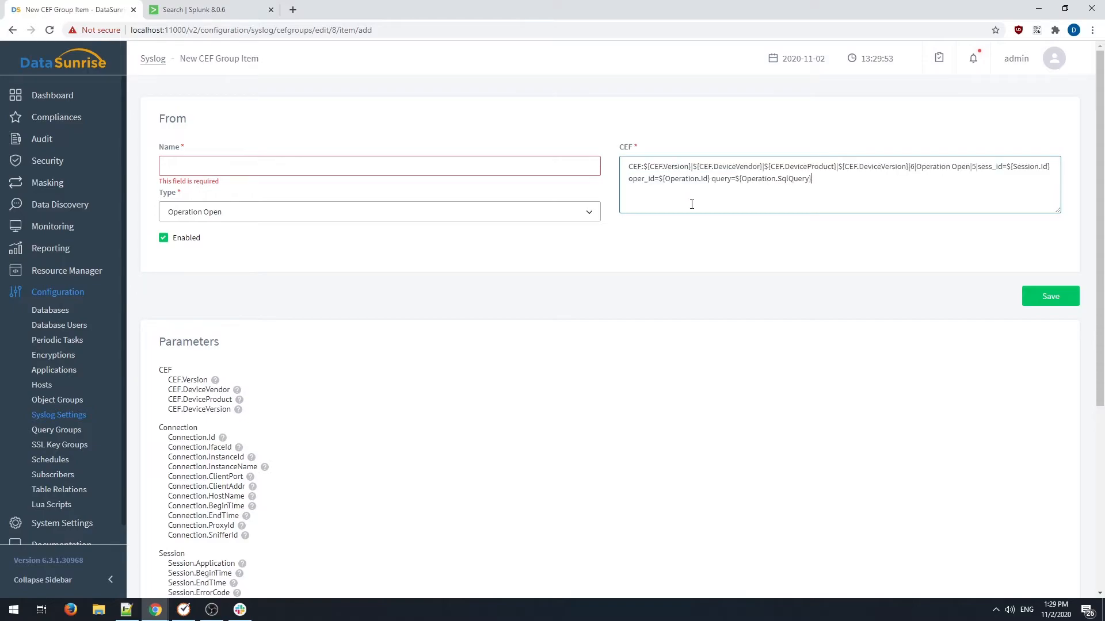
click(373, 169)
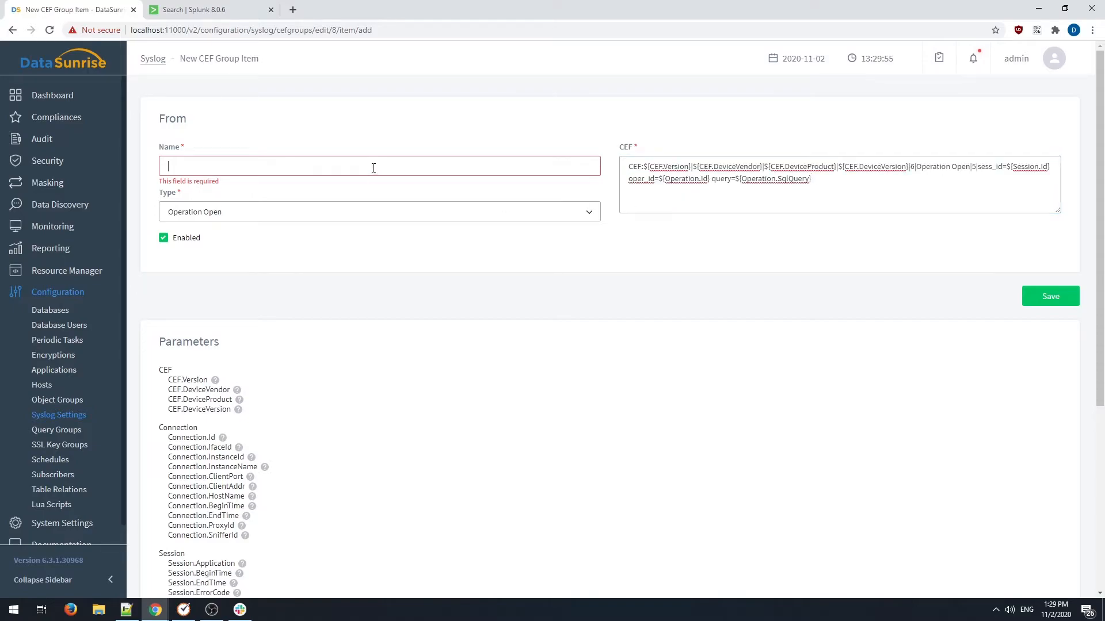
text(audit_event)
click(837, 185)
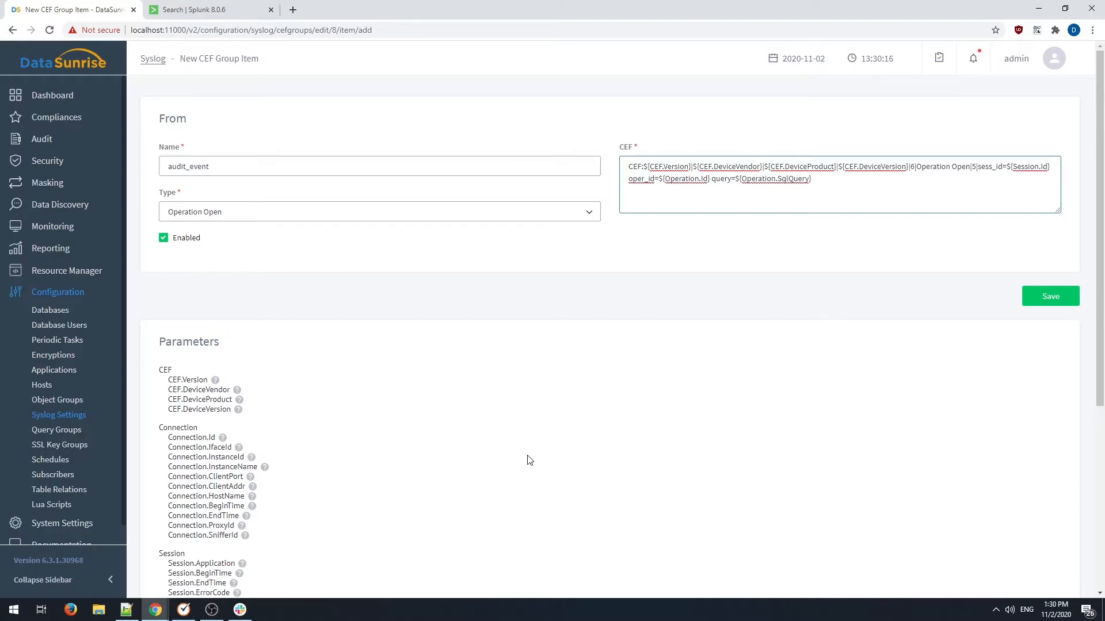
Examine the CEF, Connection, Session and Operation parameters available for the item's CEF format.
scroll(530, 461, down, 4)
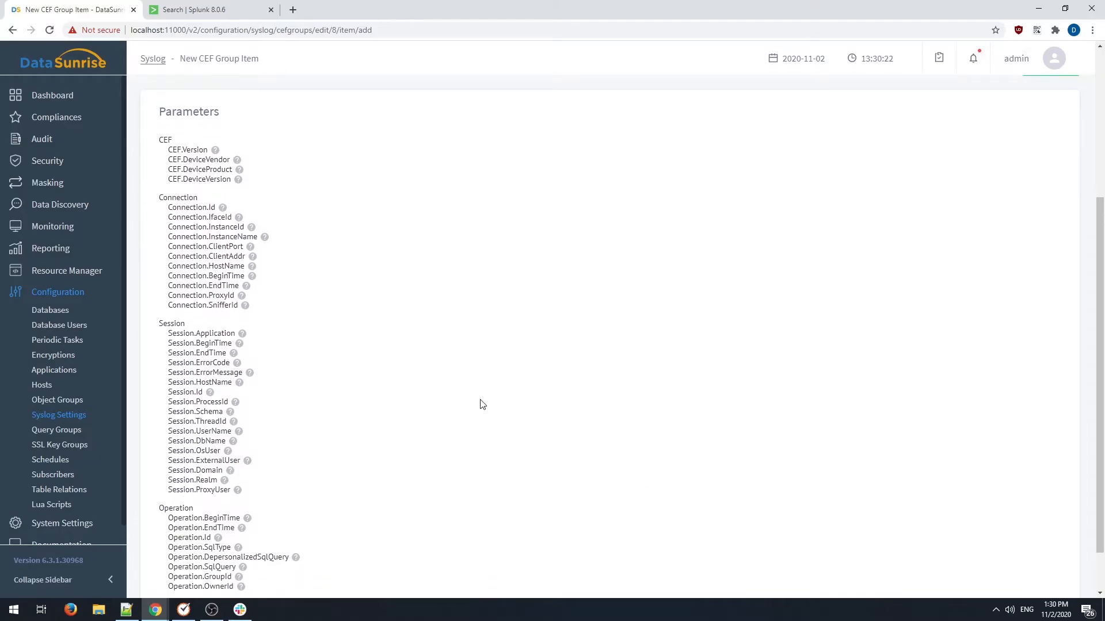
scroll(482, 404, up, 2)
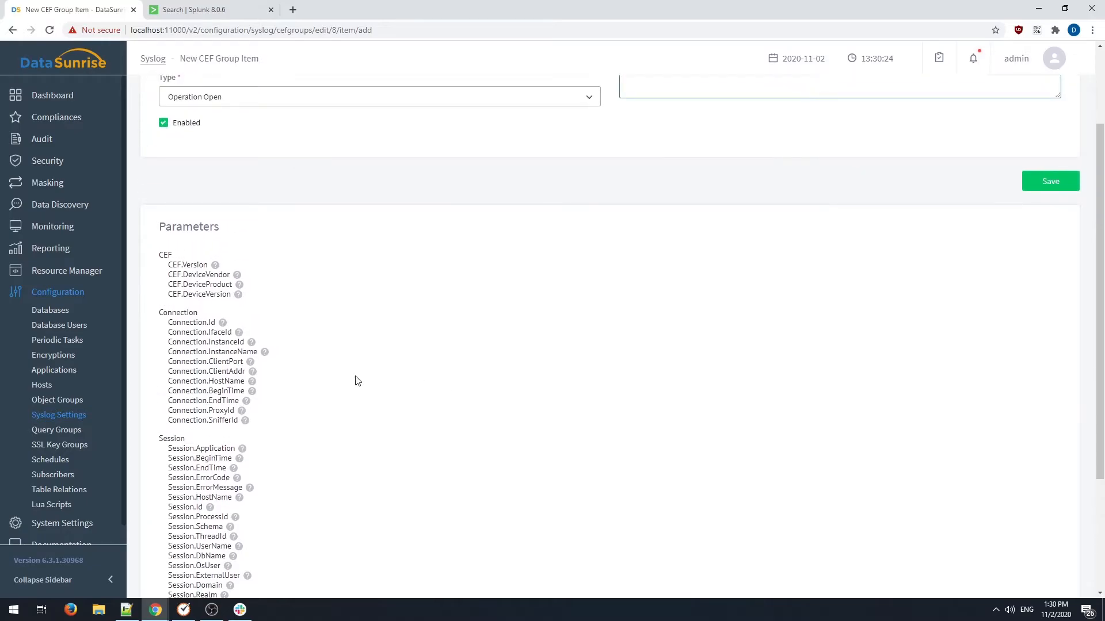
scroll(402, 396, up, 1)
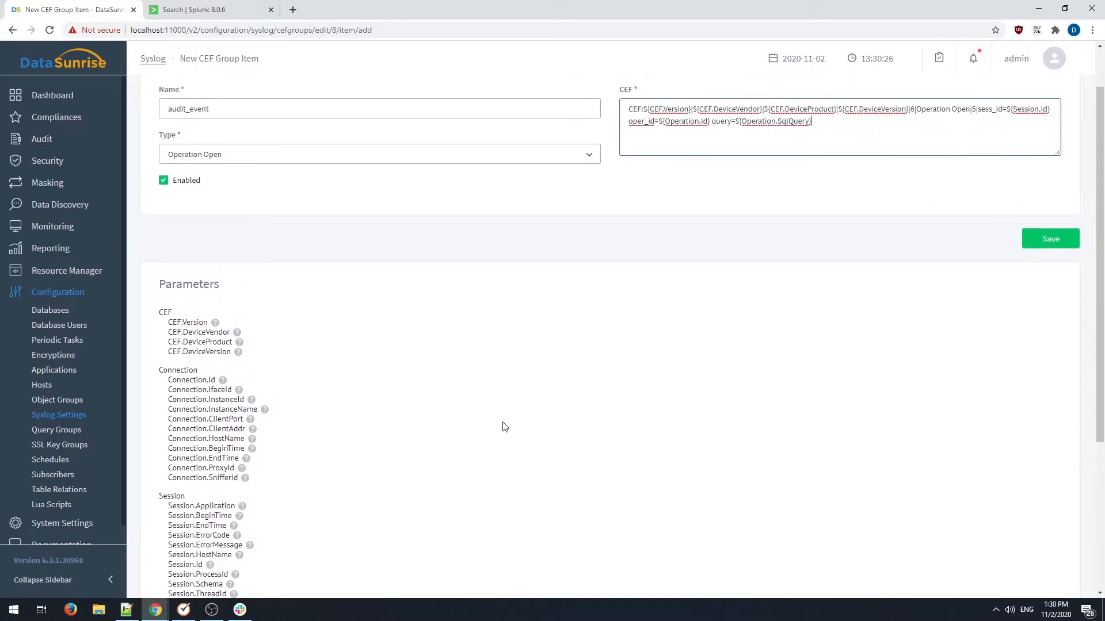
double_click(214, 59)
click(209, 59)
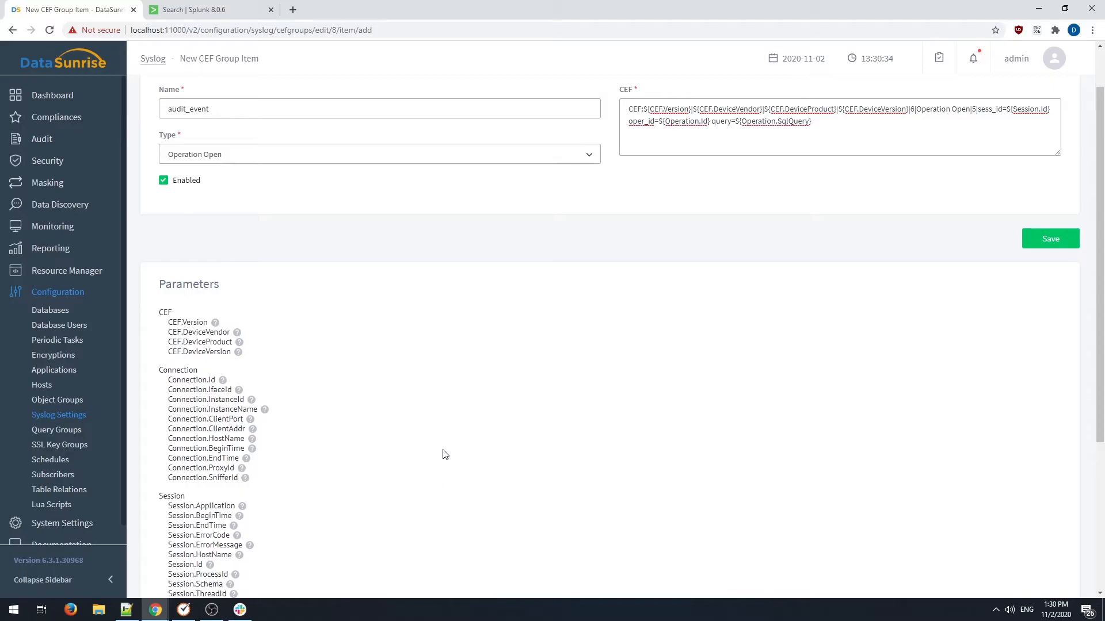
drag(158, 370, 193, 370)
click(193, 370)
scroll(185, 443, down, 1)
double_click(177, 440)
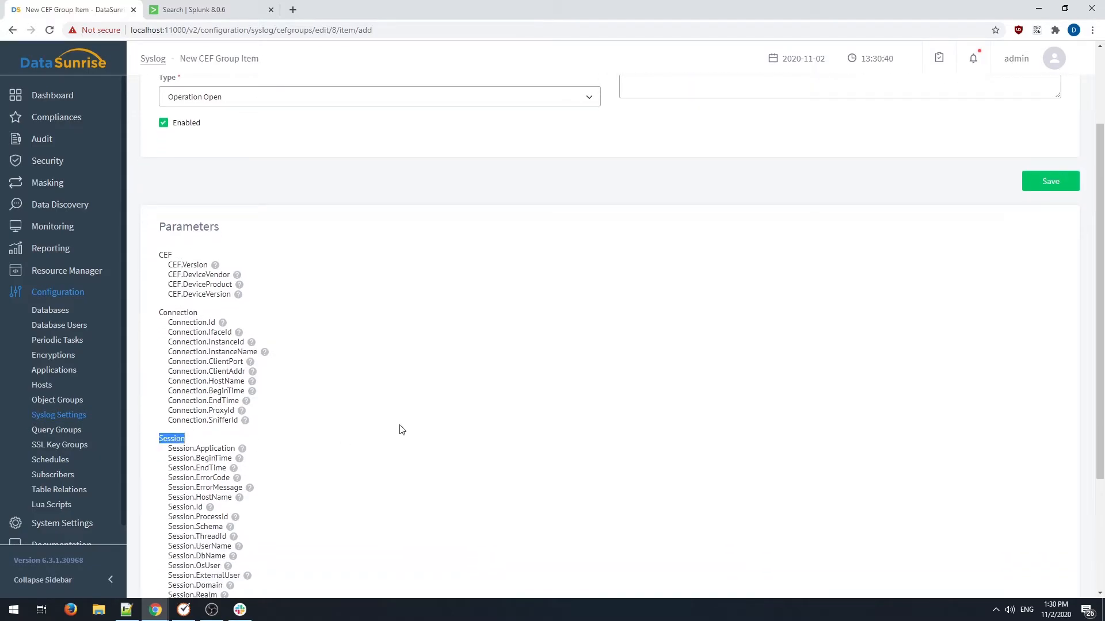
scroll(400, 429, down, 3)
double_click(178, 454)
click(371, 448)
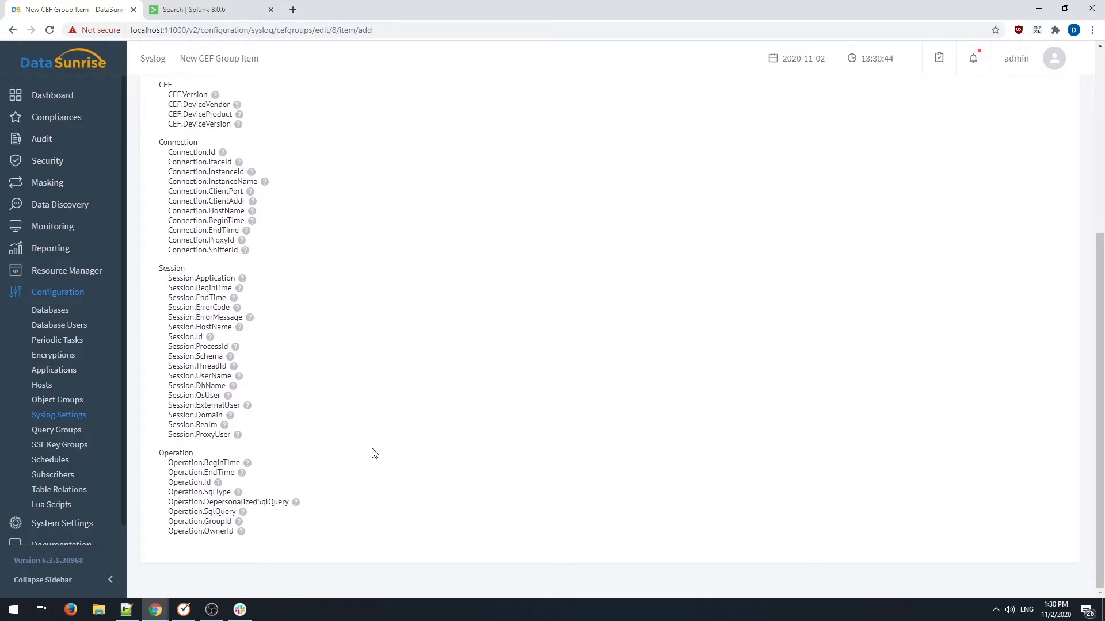
scroll(374, 454, up, 5)
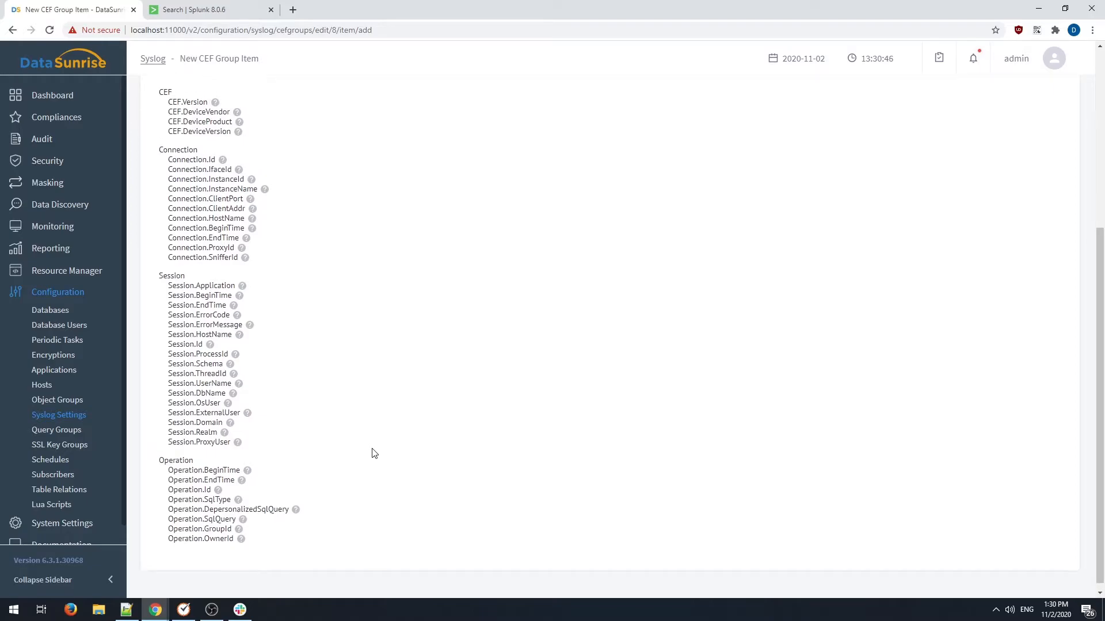
Copy the Session.Application parameter name from the Session parameters.
click(842, 184)
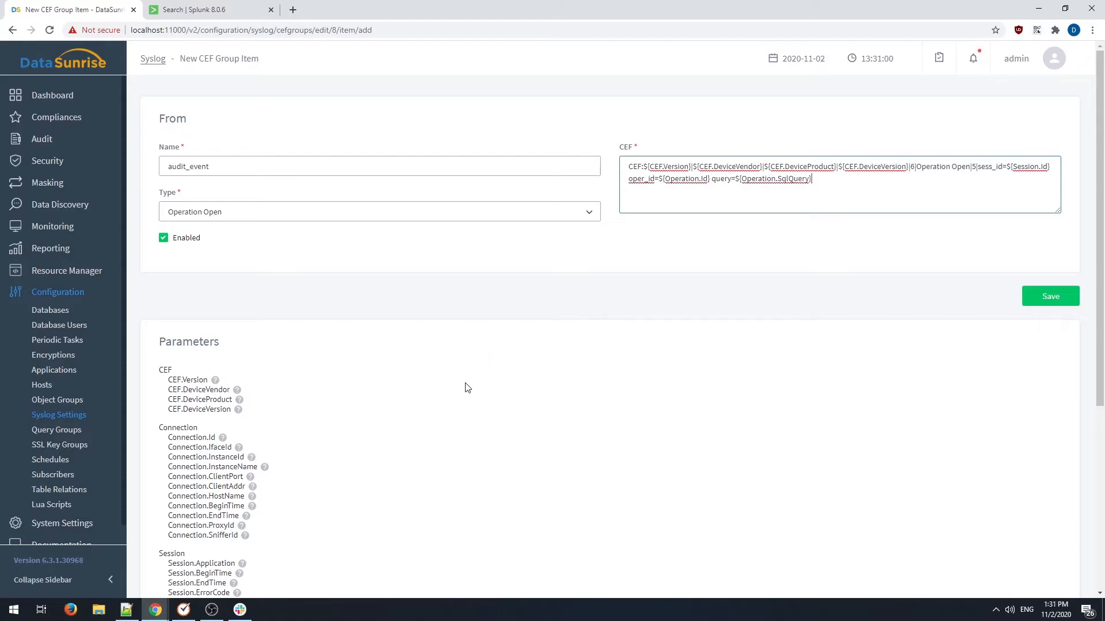
scroll(466, 388, down, 1)
scroll(465, 392, down, 3)
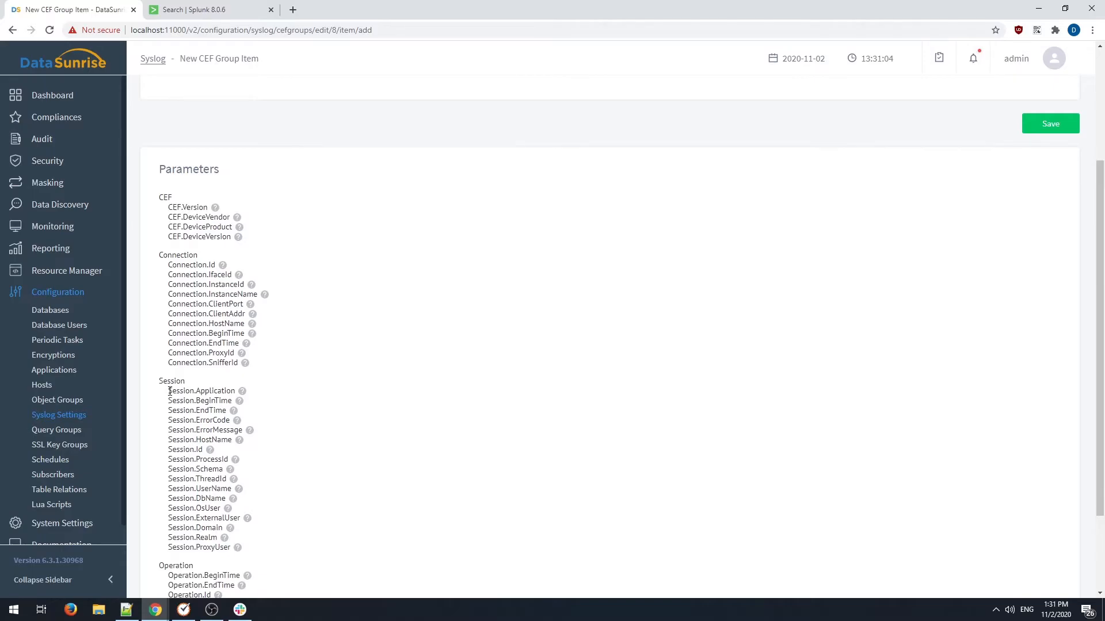
drag(170, 392, 244, 396)
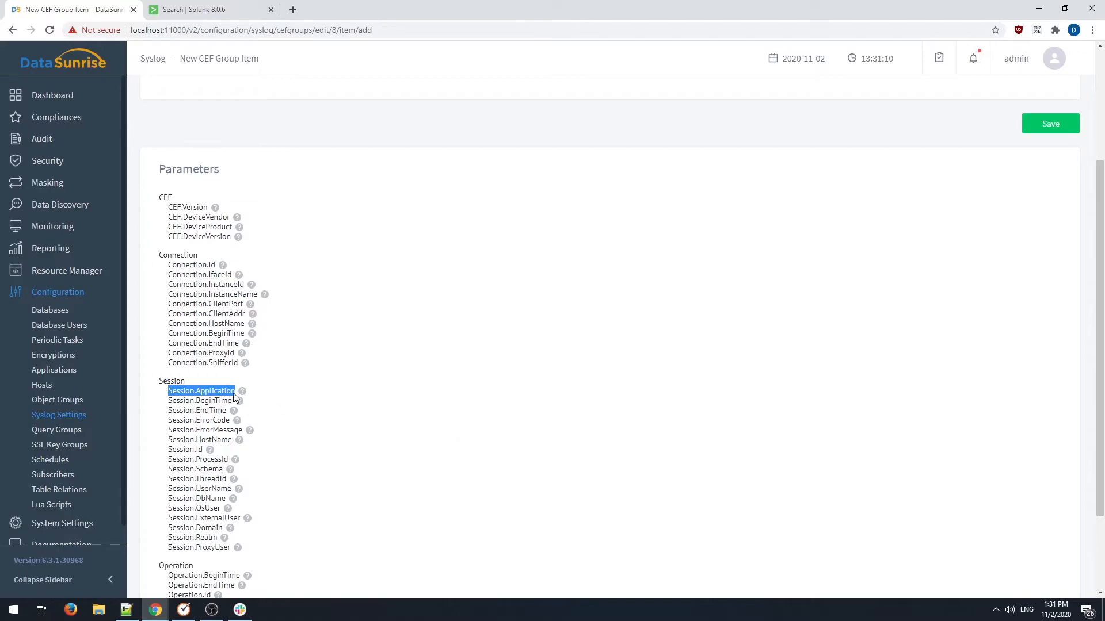
double_click(213, 392)
mouse_move(243, 396)
triple_click(214, 393)
key(ctrl+c)
scroll(293, 395, up, 3)
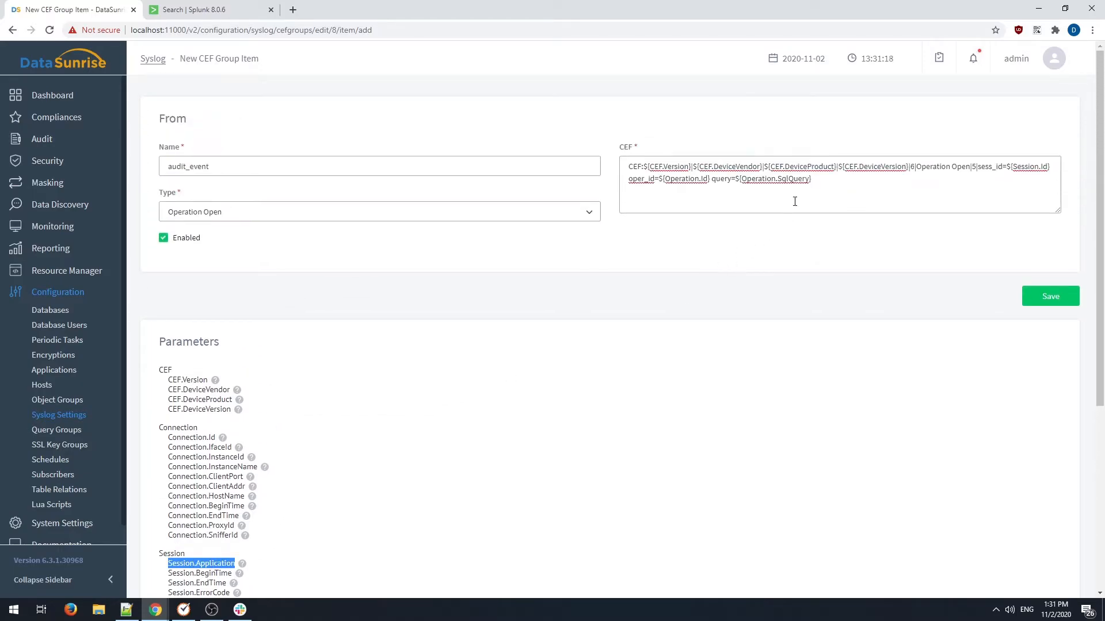
Append app=${Session.Application} to the CEF string, and save both the audit_event item and the DAM group.
click(825, 180)
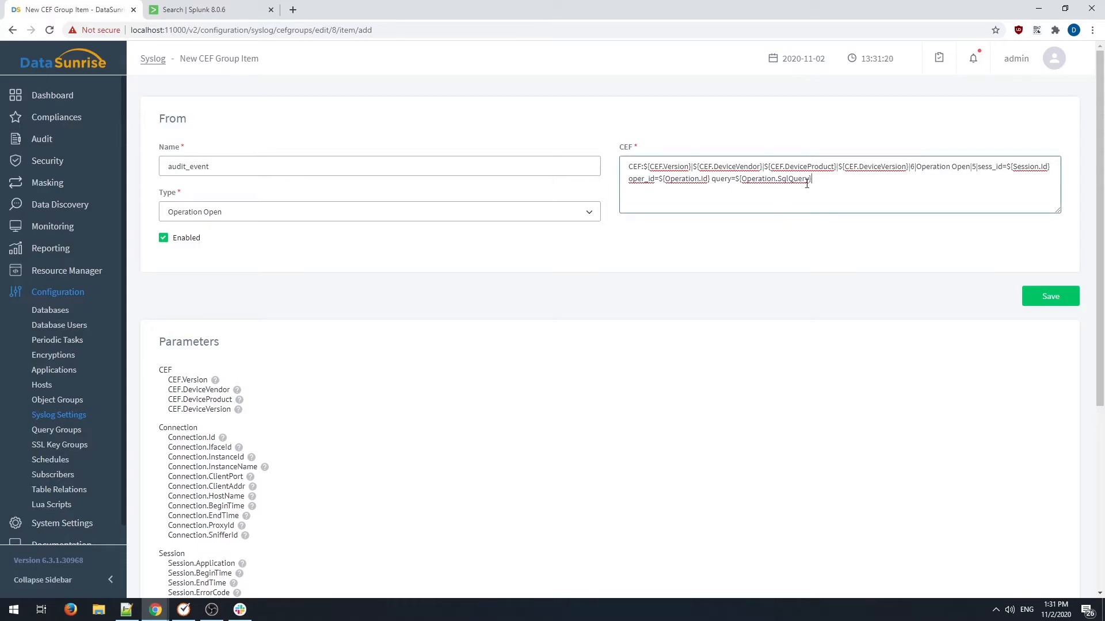
text(app=${)
key(ctrl+v)
key(BackSpace)
click(1057, 301)
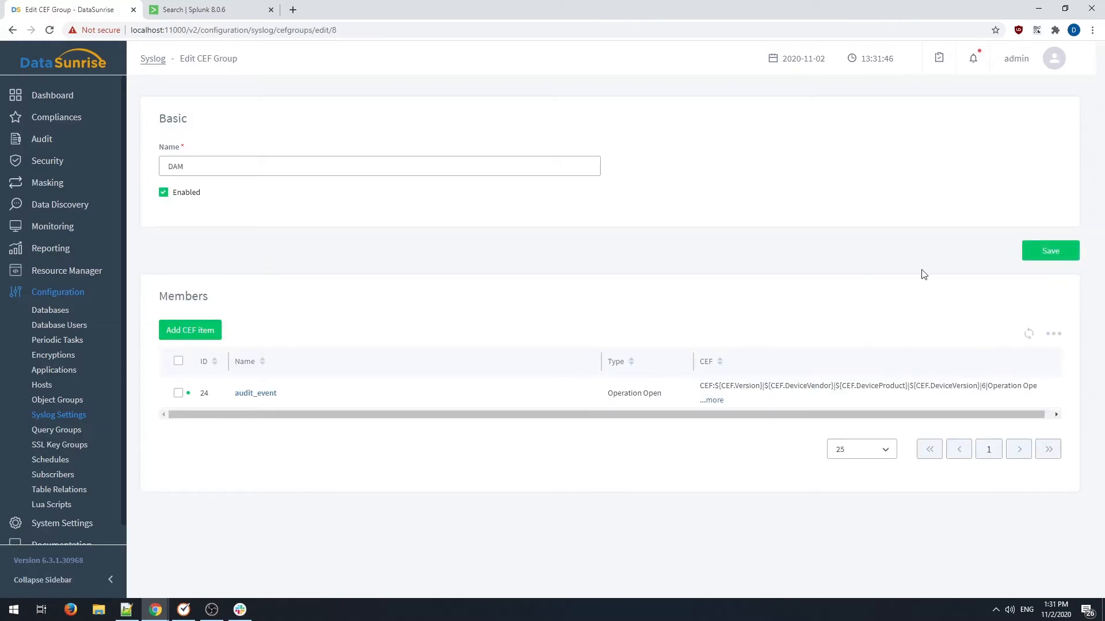
click(1064, 256)
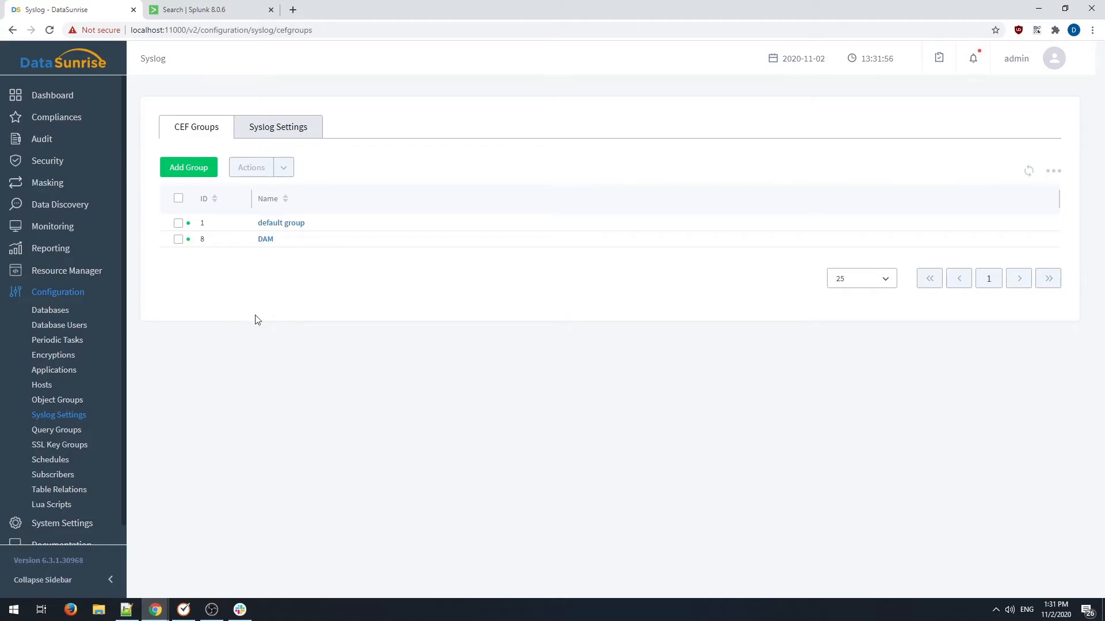
Open the Audit demo audit rule and set its syslog configuration to DAM.
click(51, 144)
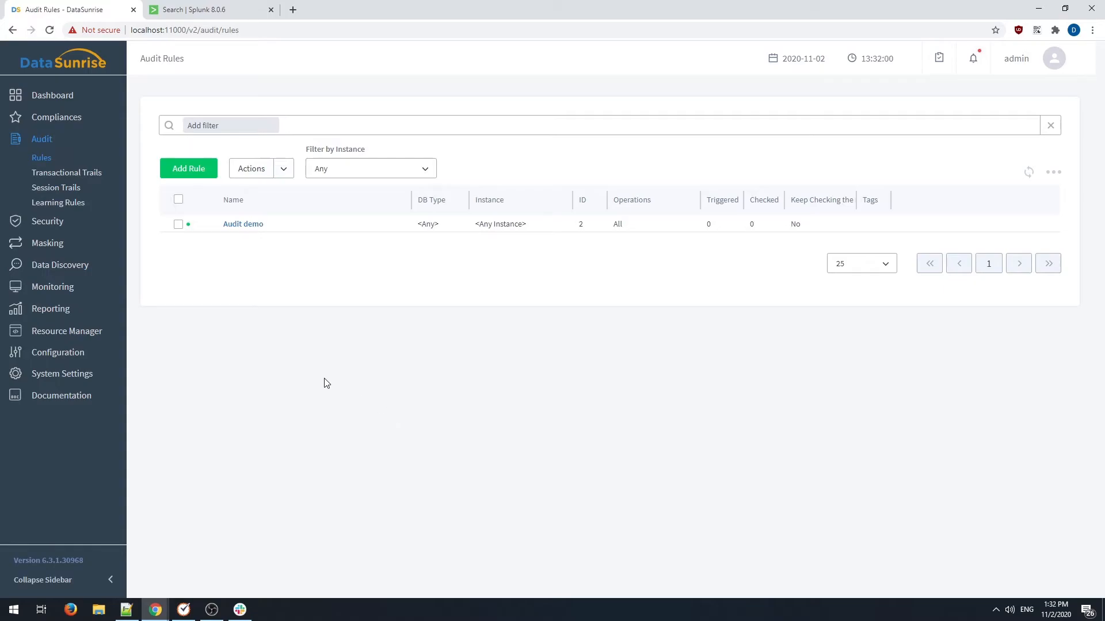
click(258, 229)
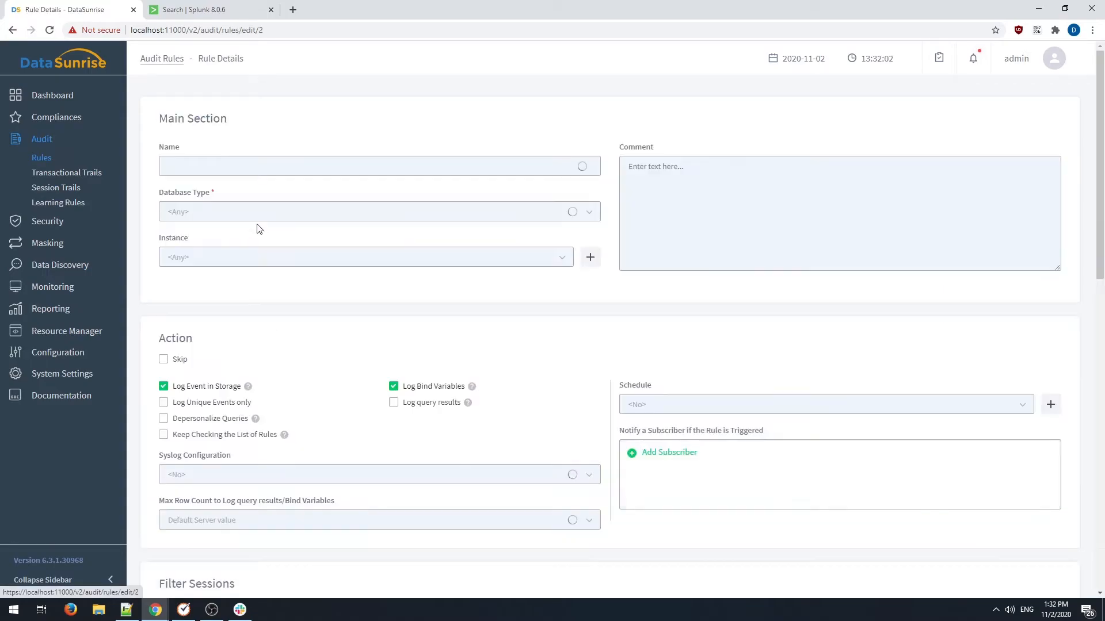
scroll(421, 354, down, 1)
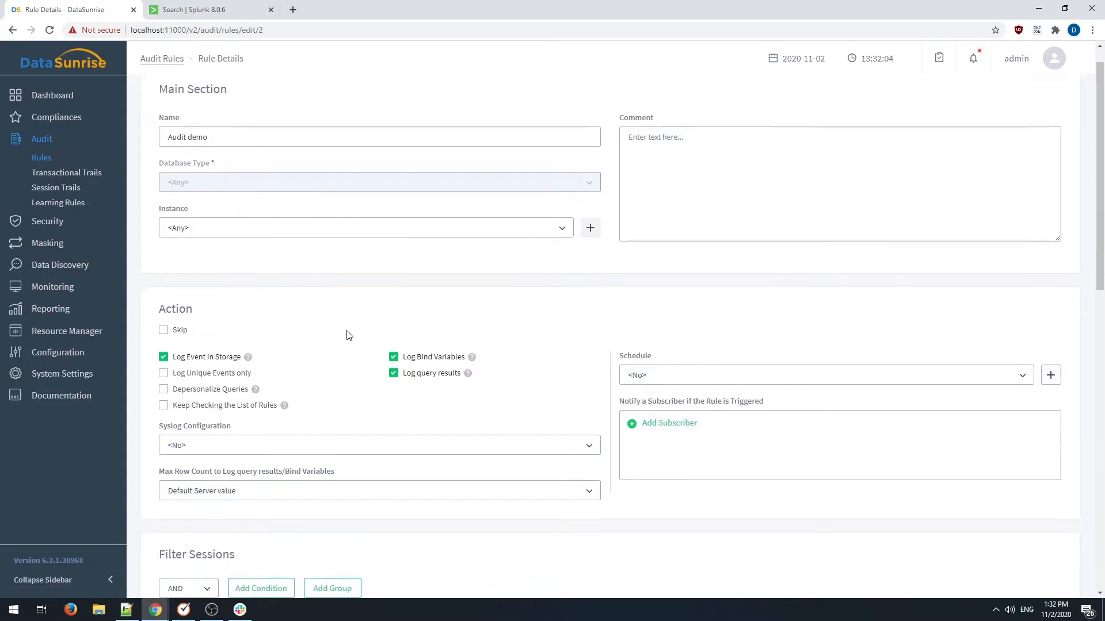
drag(192, 282, 159, 281)
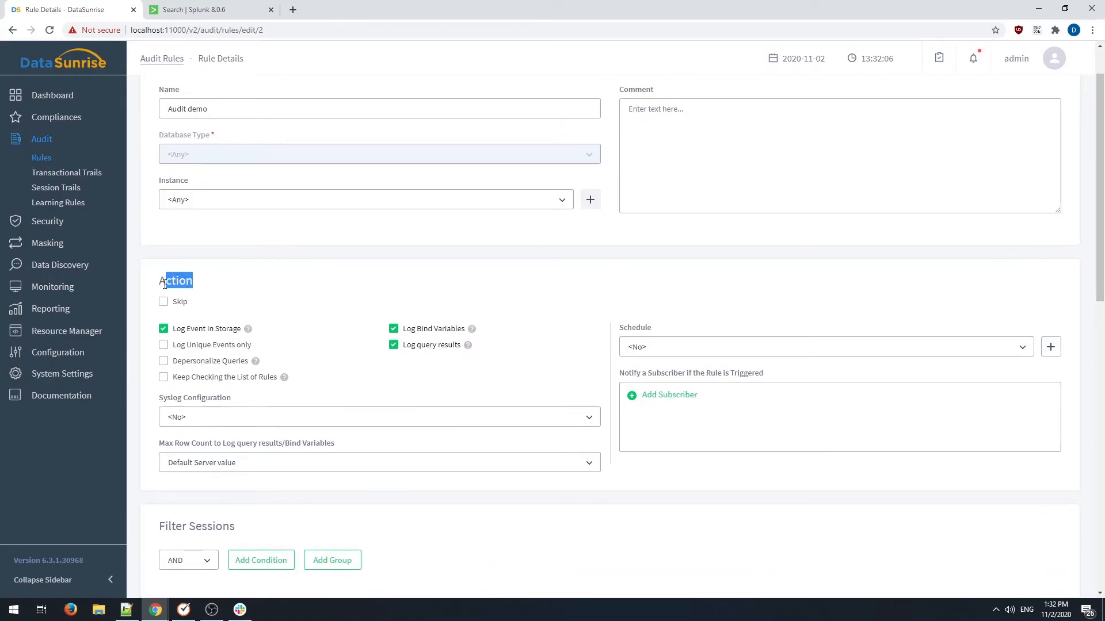
scroll(240, 288, down, 1)
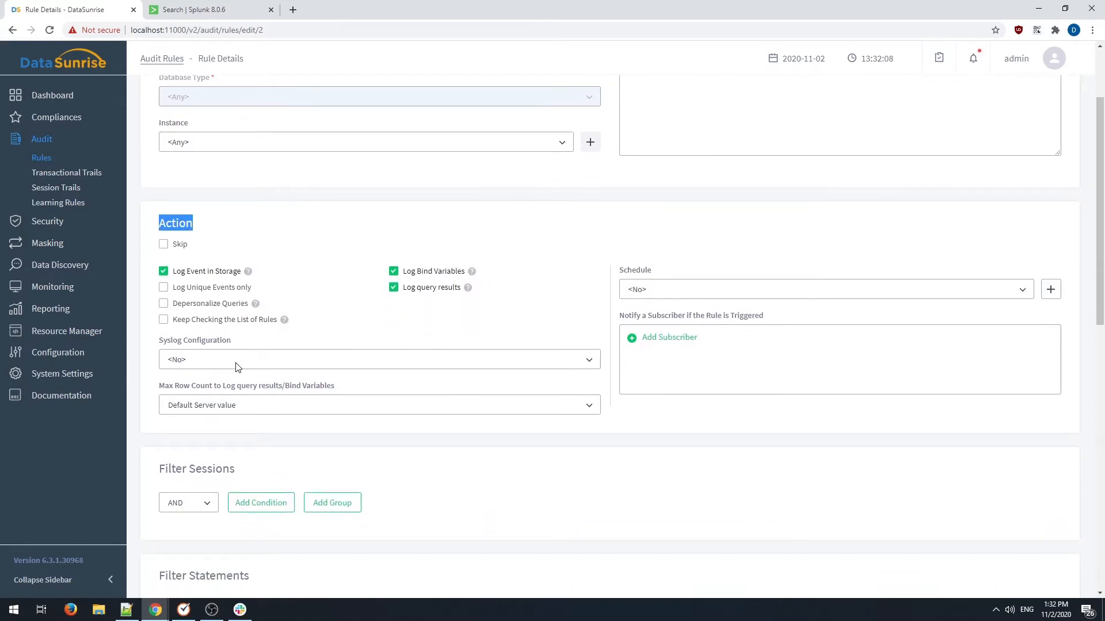
click(593, 366)
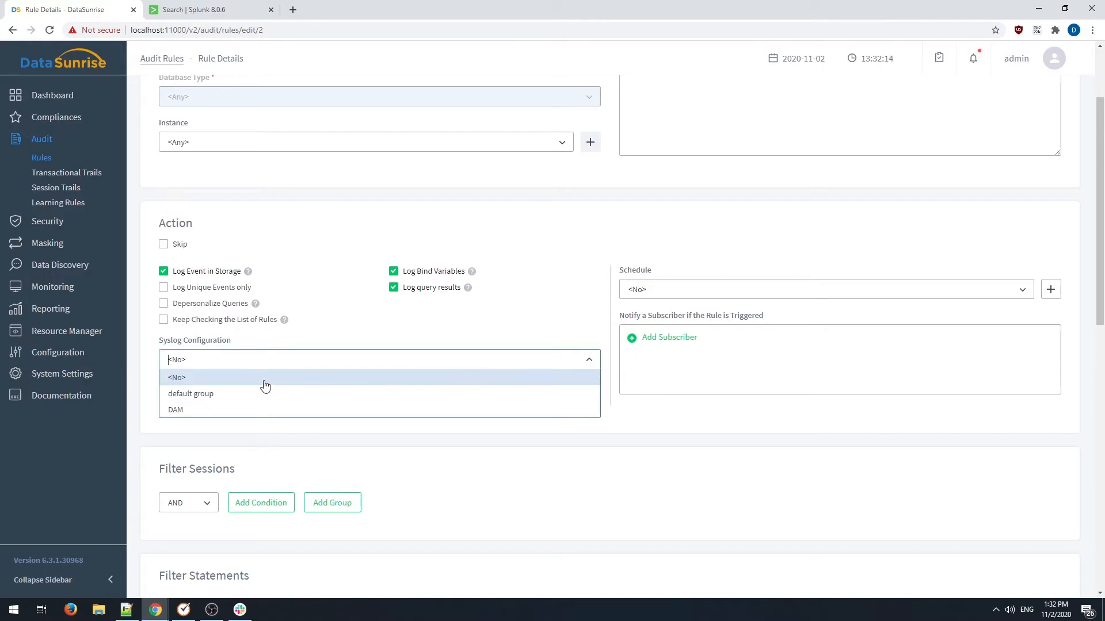
click(189, 412)
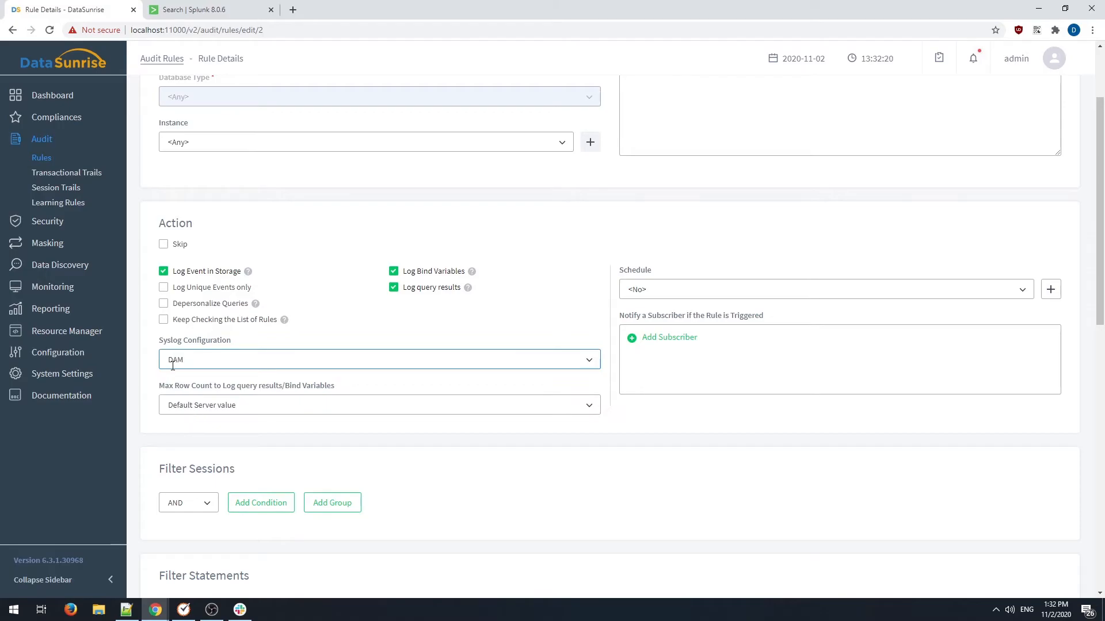
Save the audit rule and go to the DataSunrise dashboard showing the database proxies.
scroll(796, 486, down, 15)
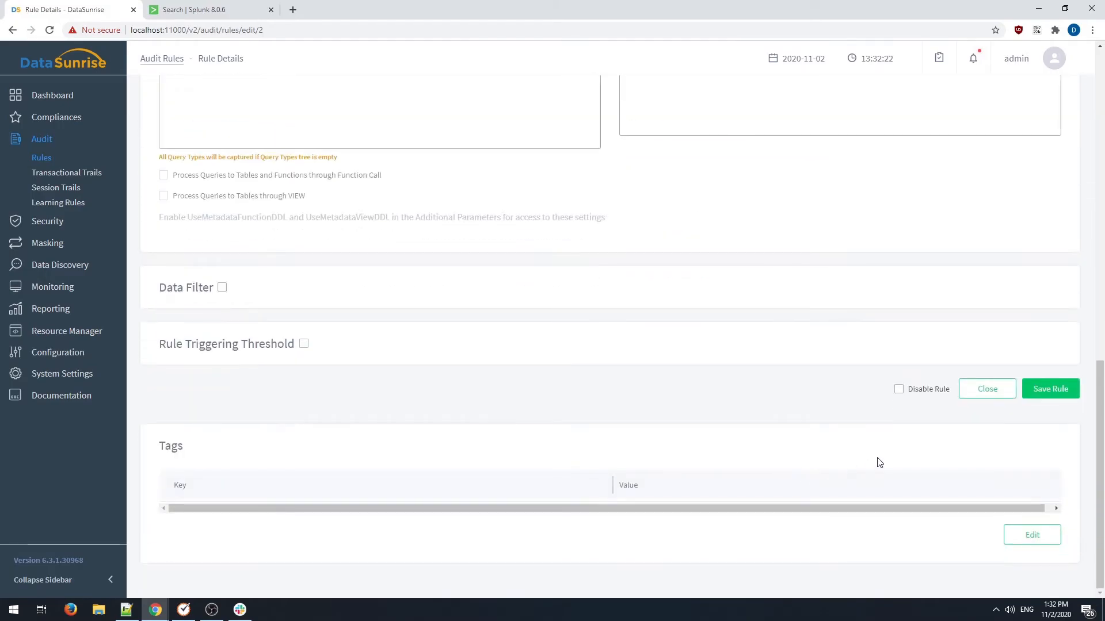
click(1051, 389)
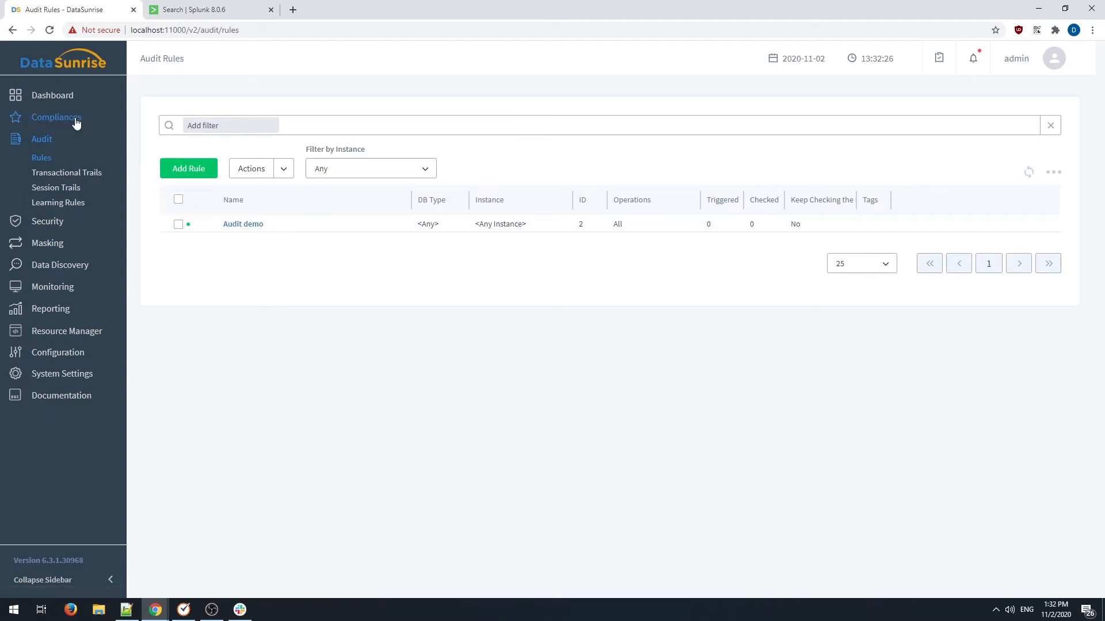
click(67, 103)
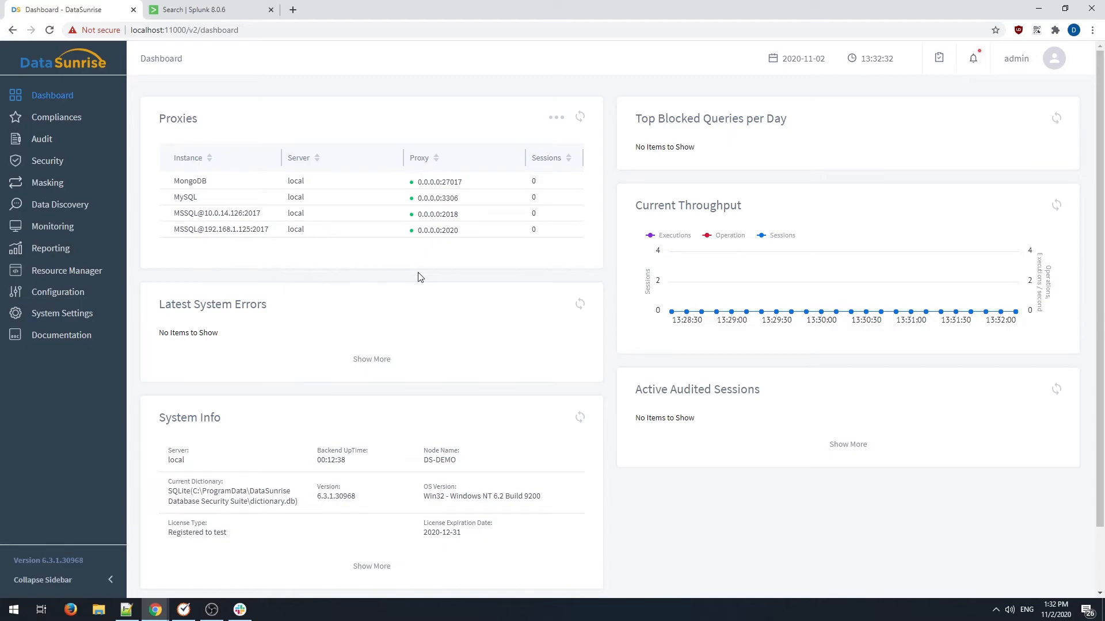
Open a Windows command prompt and connect with mysql -h ds-demo -P 3306 -u root -p, entering the account password.
key(super+r)
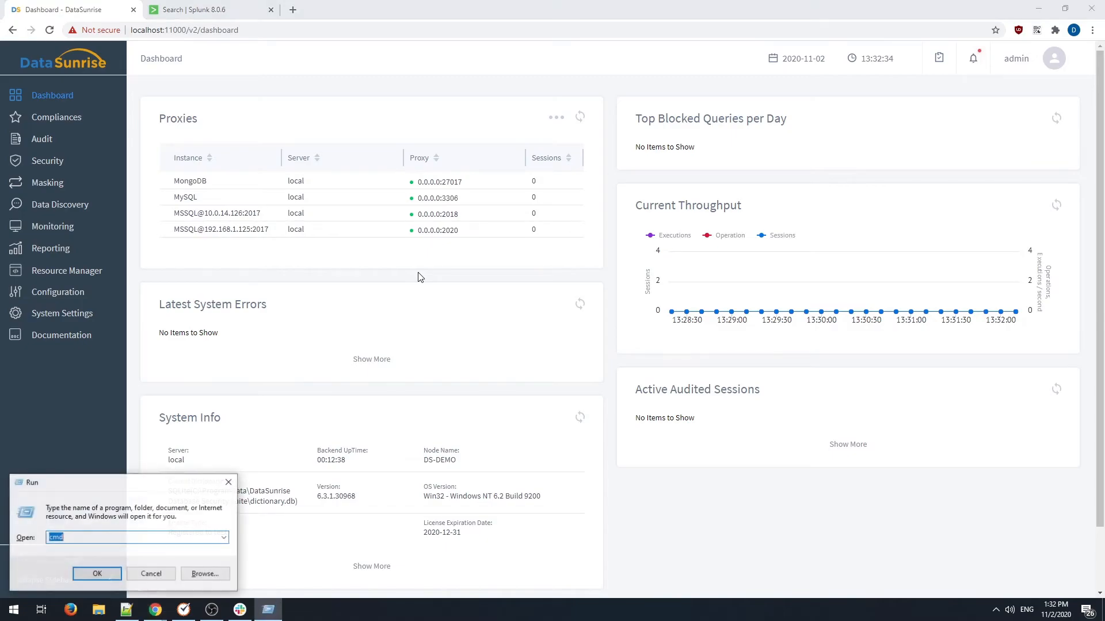
key(Return)
text(mysql)
drag(455, 50, 707, 268)
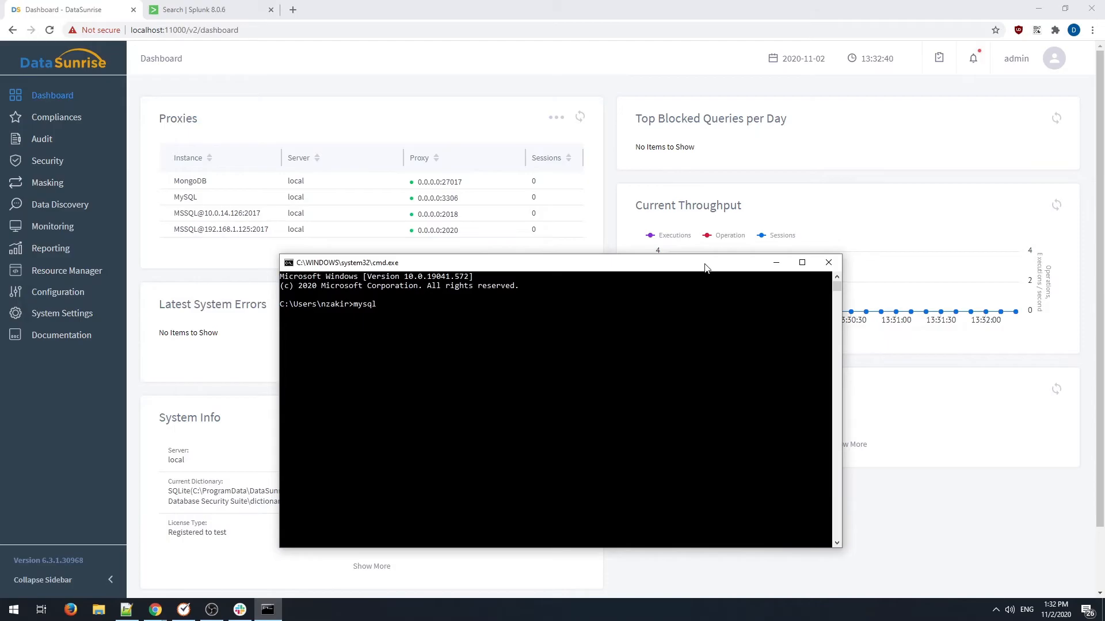
text(-h ds-demo -P 3306 )
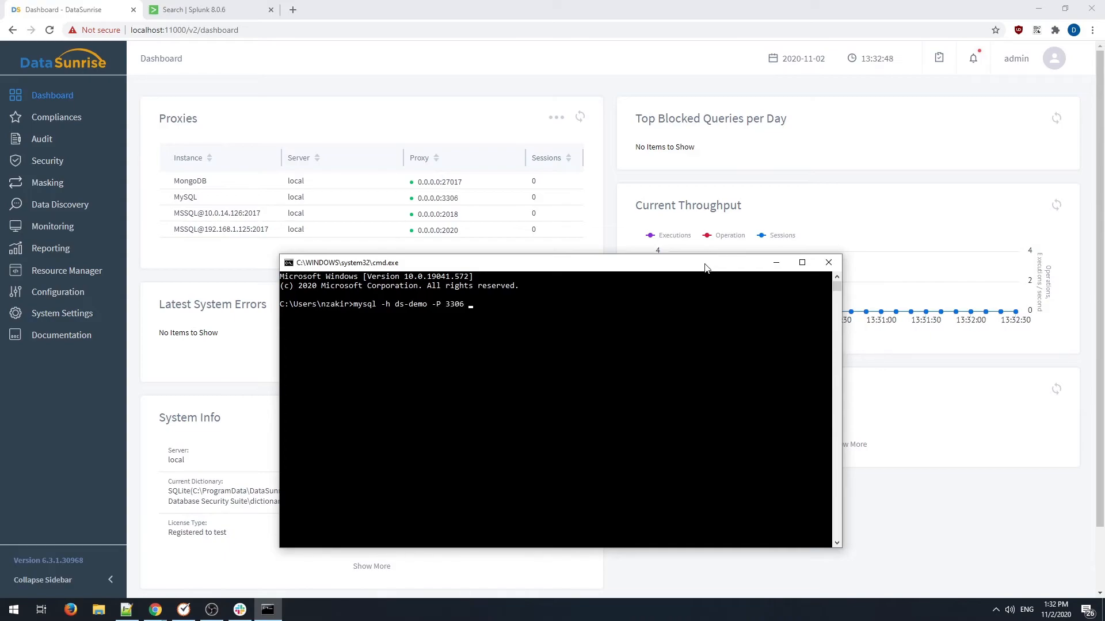
text(-u root -p)
key(Return)
text(****)
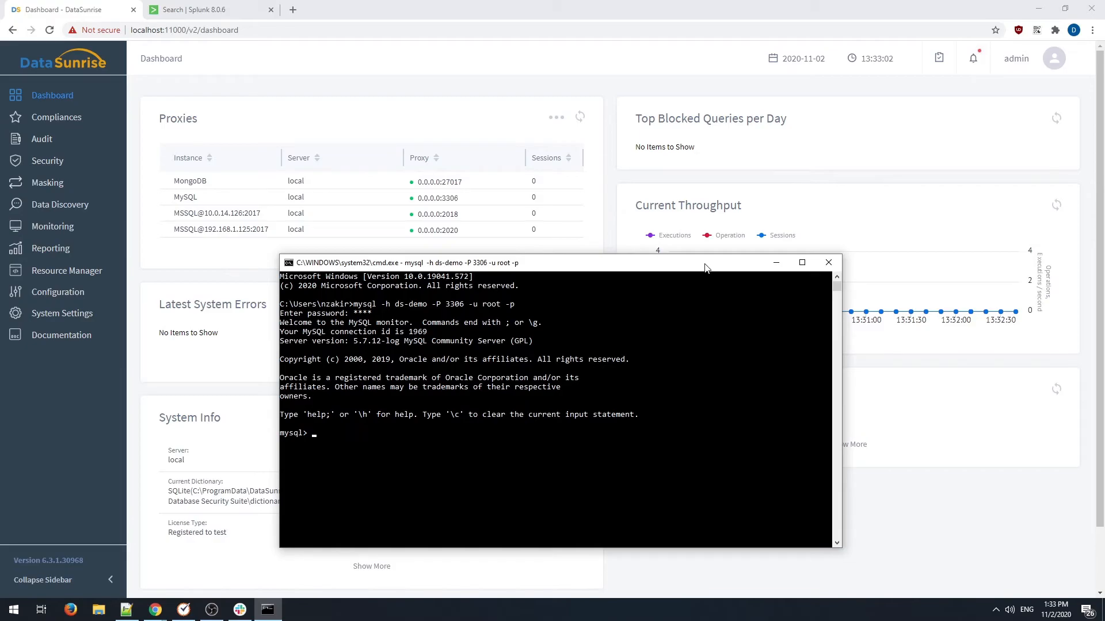
Switch the MySQL session to the employees database with use employees;.
text(use employyes)
key(BackSpace)
key(BackSpace)
key(BackSpace)
text(ees)
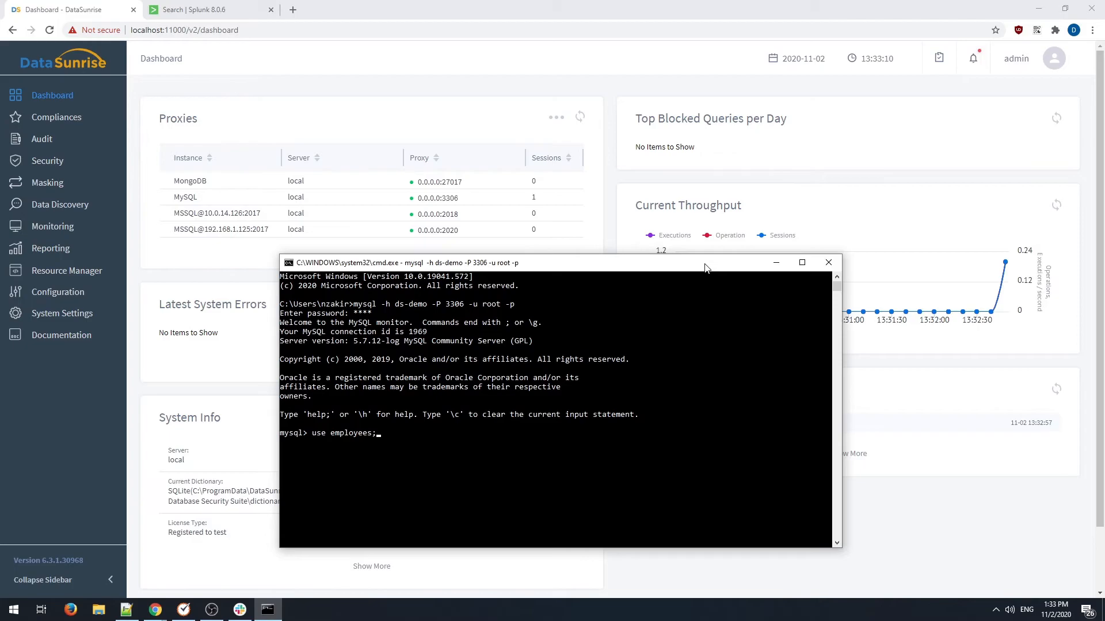
text(;)
key(Return)
Run select * from employees limit 5; in the MySQL session, and exit the client.
text(select * from employees limit 5)
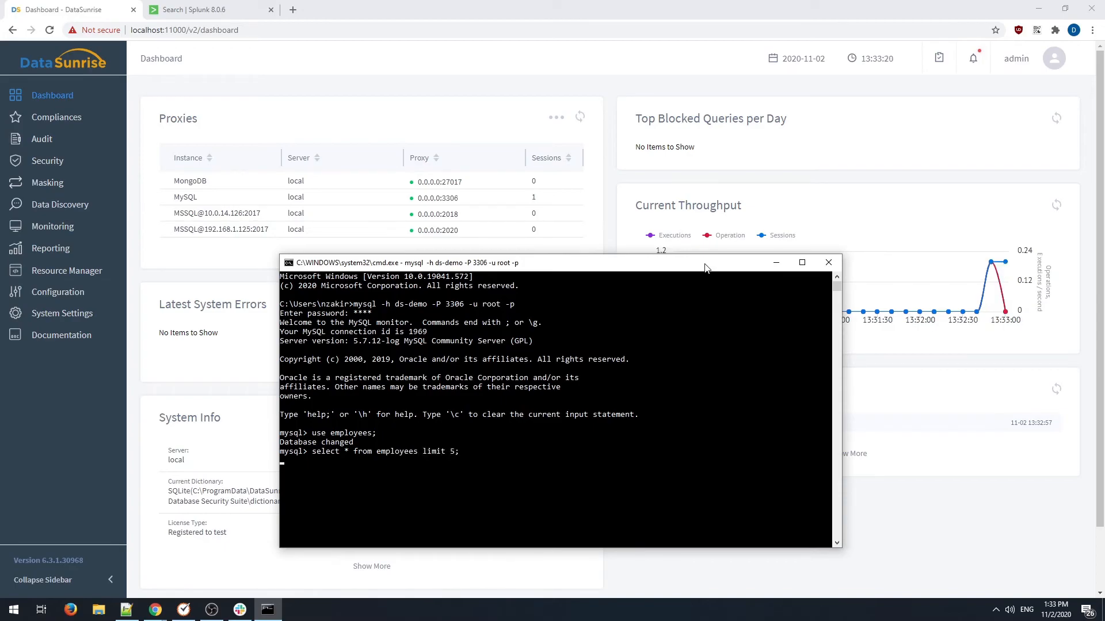
text(;)
key(Return)
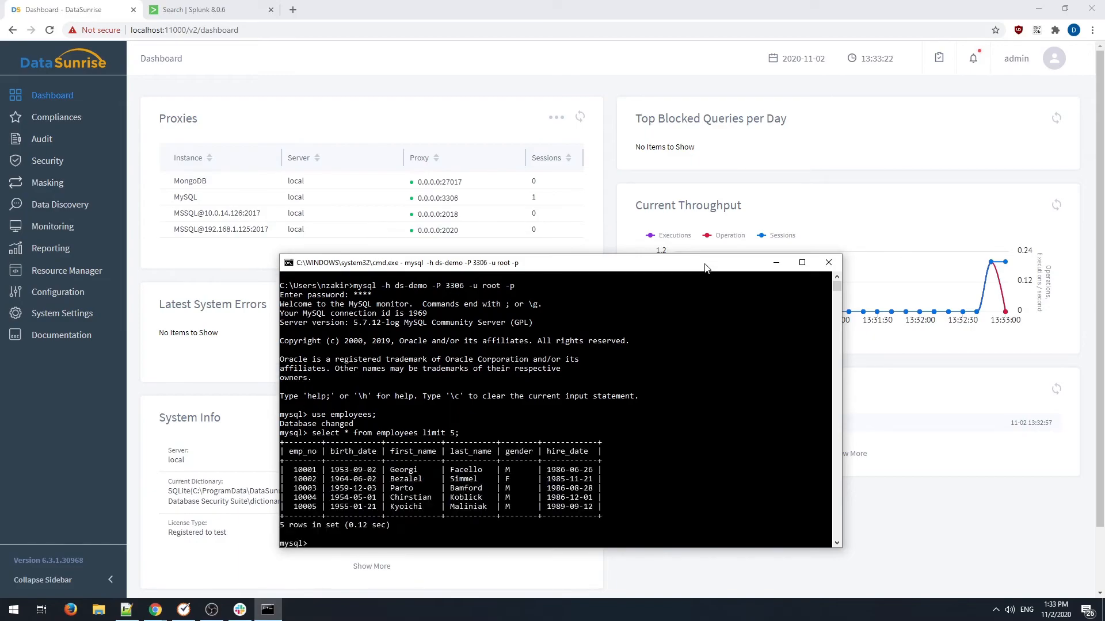
text(exit)
key(Return)
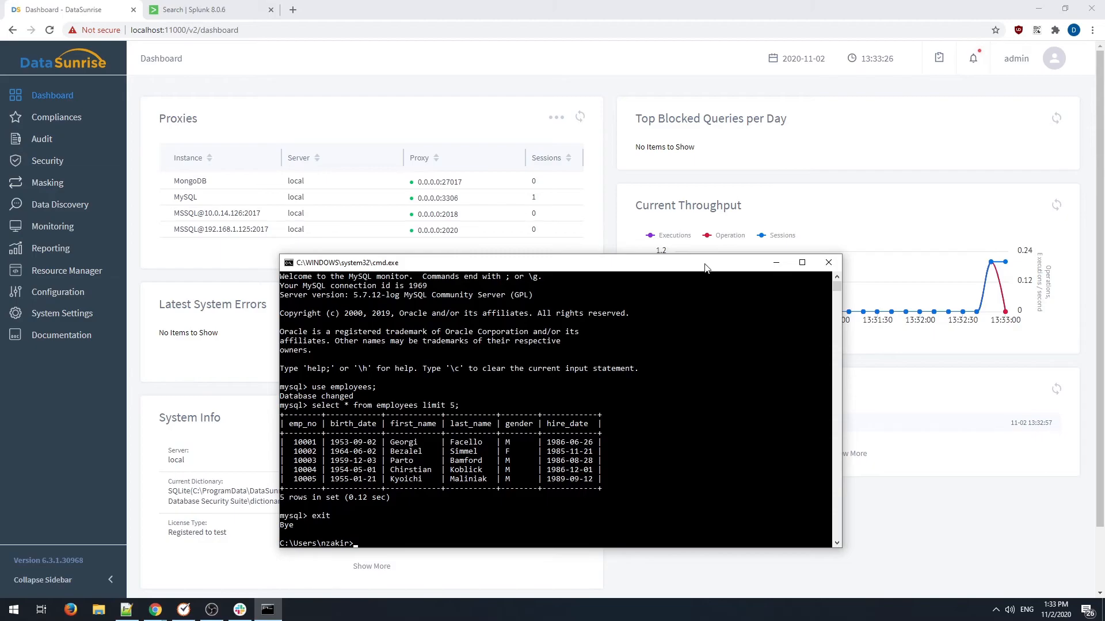
Switch to Splunk and rerun the search for source udp:525, index dam_events_idx and sourcetype syslog.
click(510, 92)
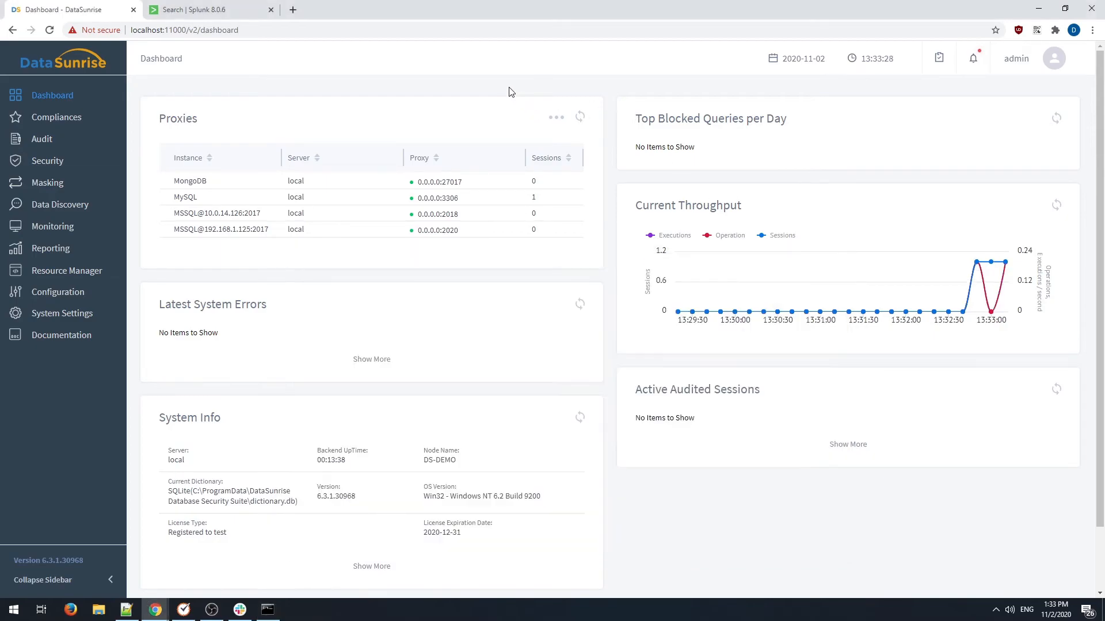
click(220, 9)
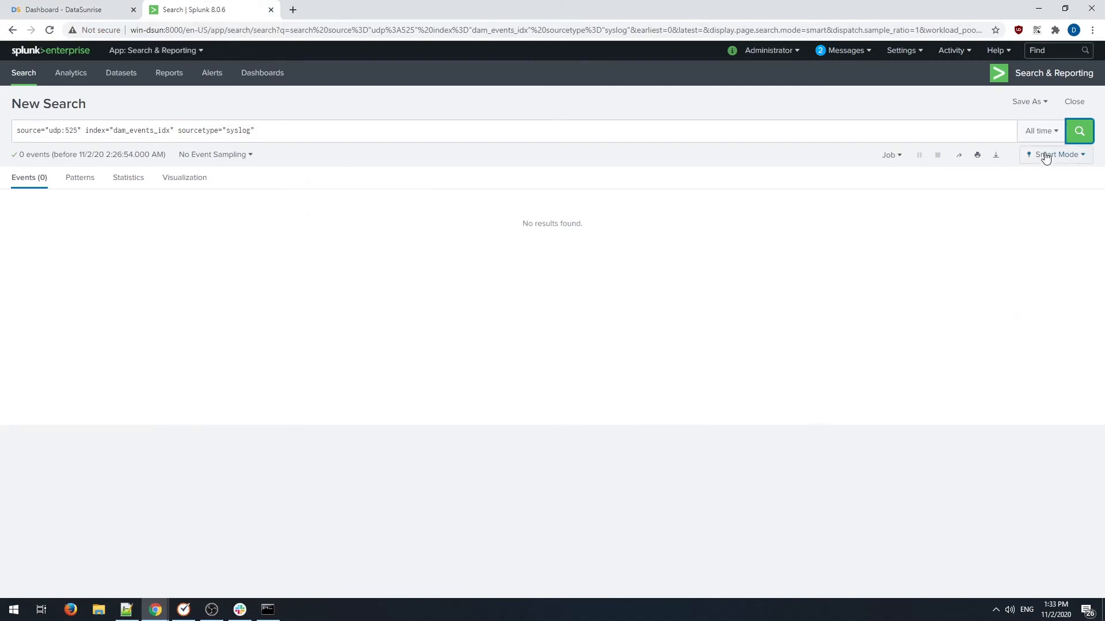
click(1079, 136)
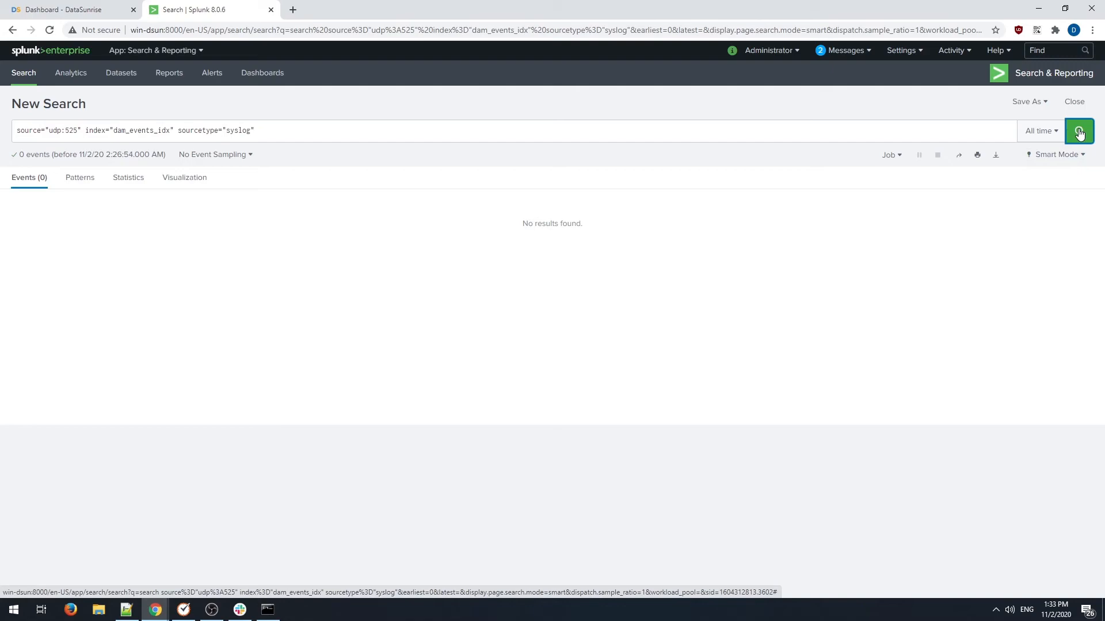
click(1079, 133)
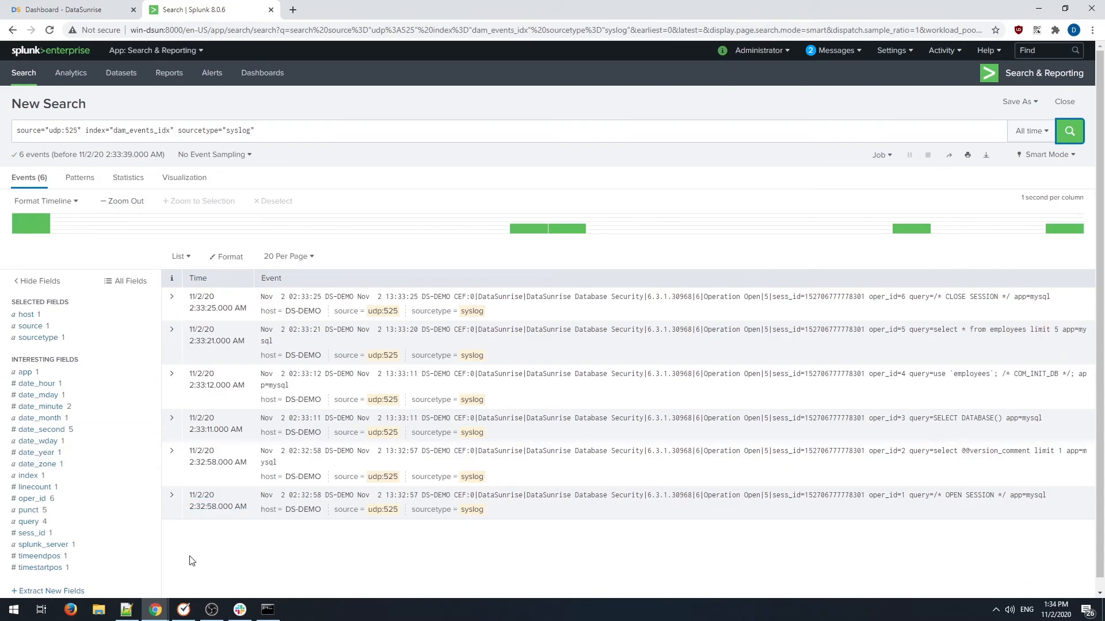
Return to the DataSunrise dashboard.
click(64, 9)
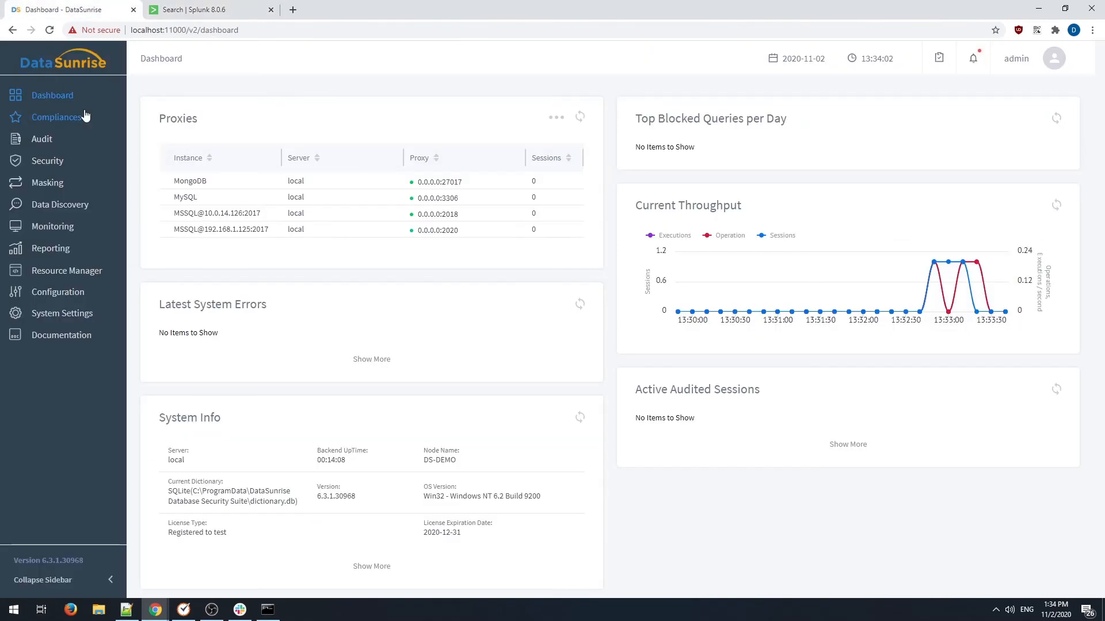